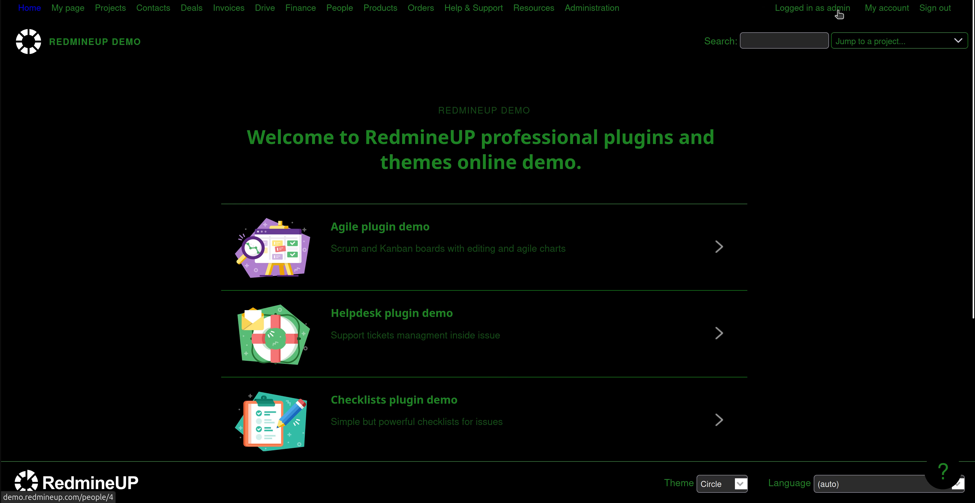
# View the Redmine Agile plugin demo project's Agile board, then go to Administration
pyautogui.click(104, 9)
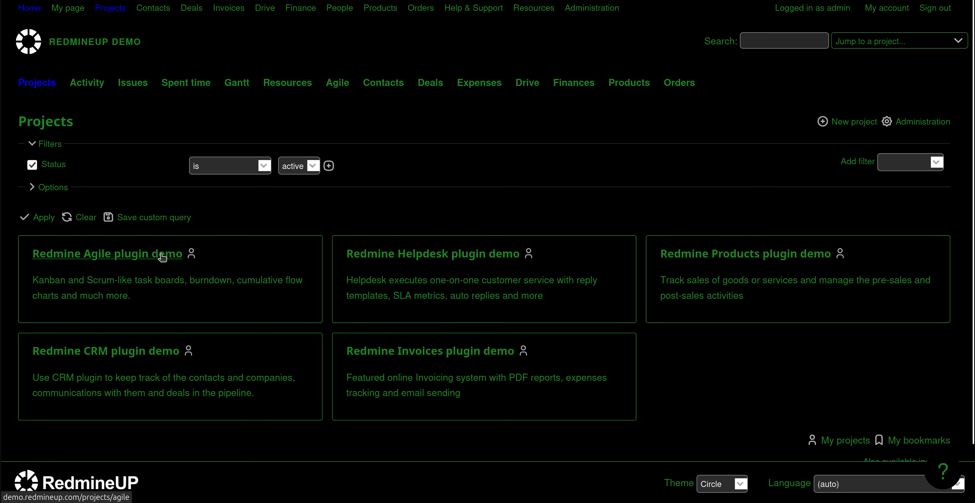
pyautogui.click(162, 257)
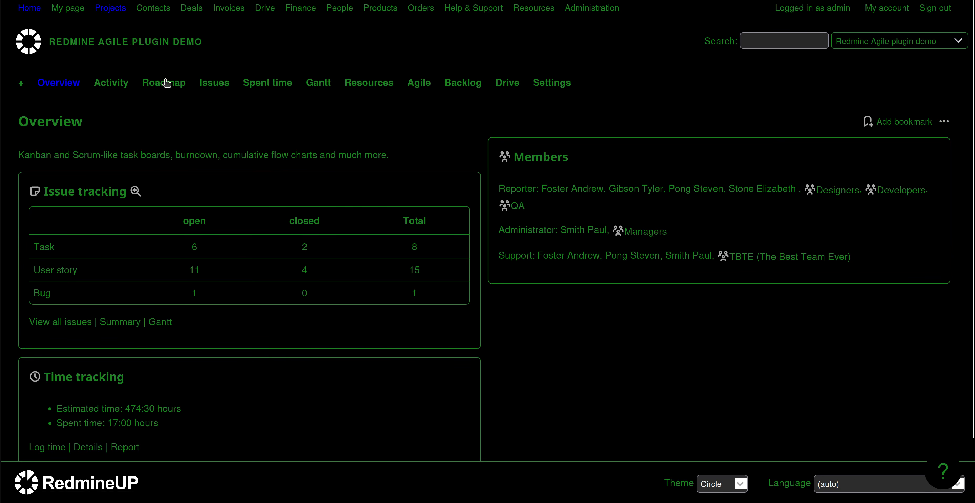
pyautogui.click(419, 83)
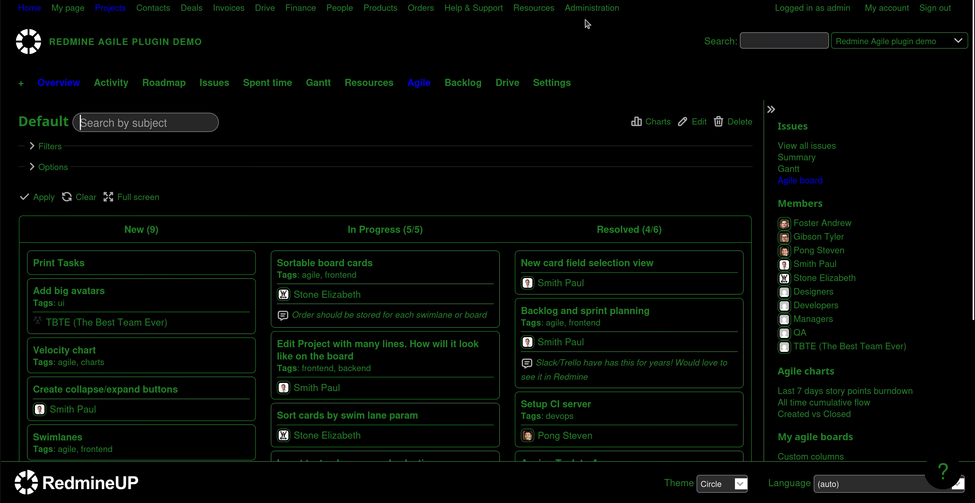
pyautogui.click(588, 9)
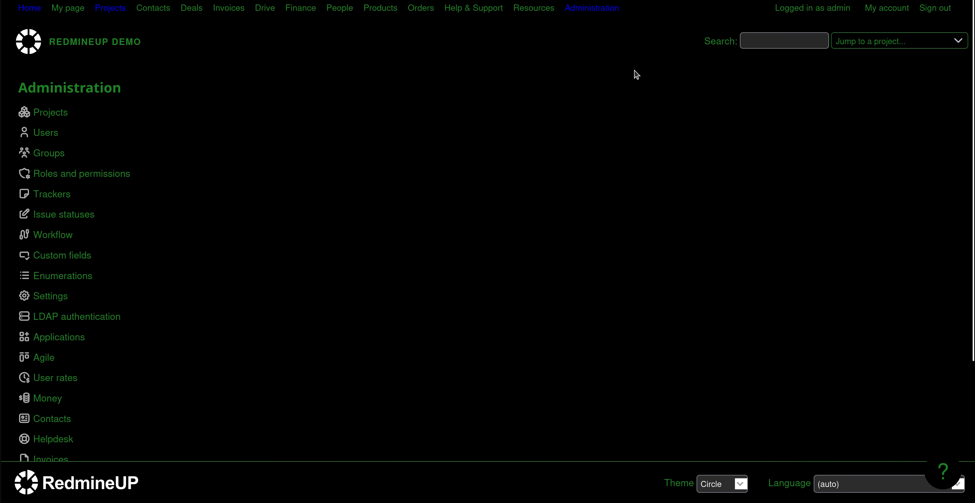
# Start a new user from the Users list and enter its login, names and e-mail address
pyautogui.click(54, 135)
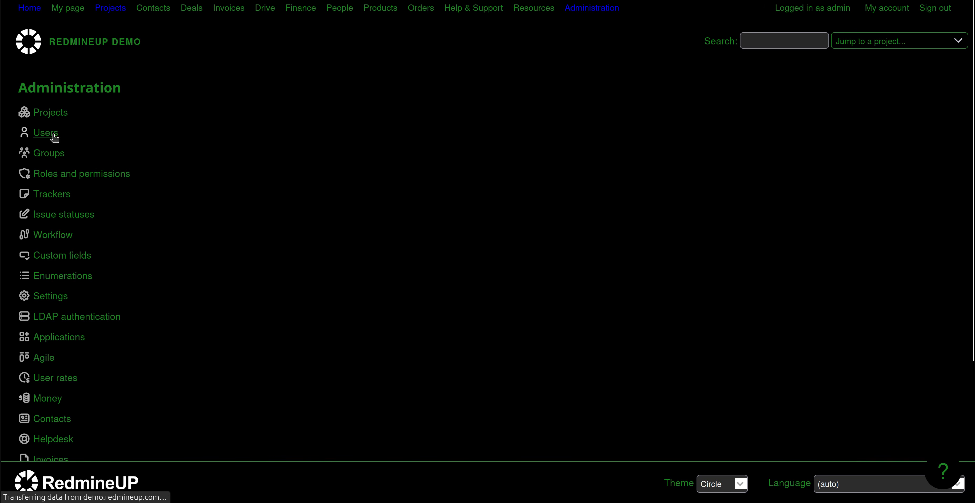
pyautogui.click(711, 89)
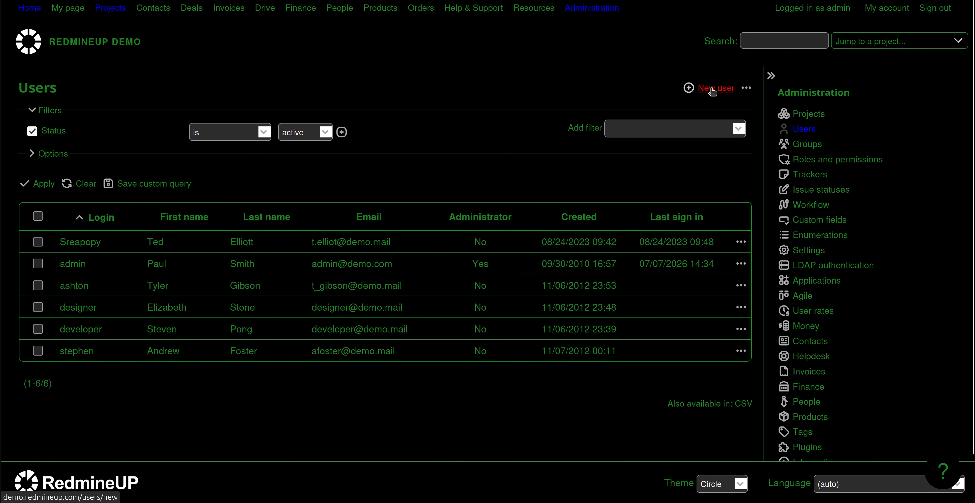
pyautogui.click(229, 145)
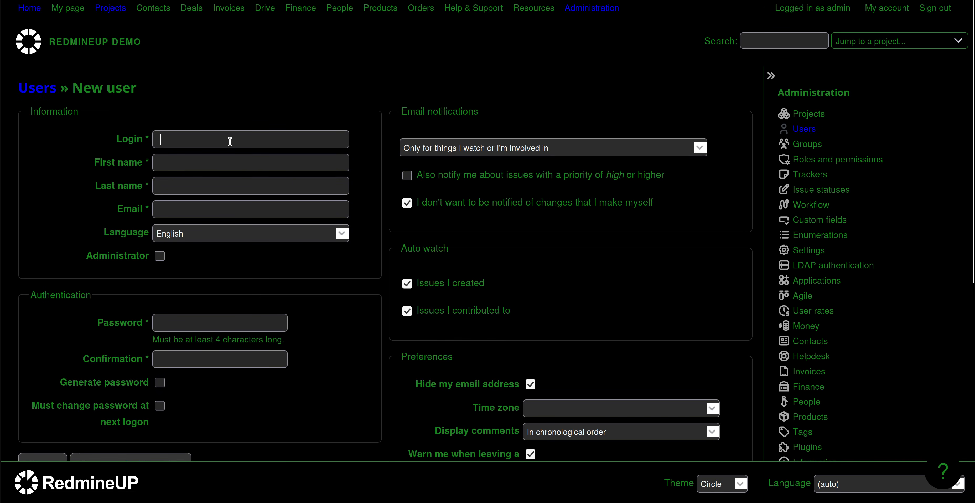
pyautogui.write('neo_matrix')
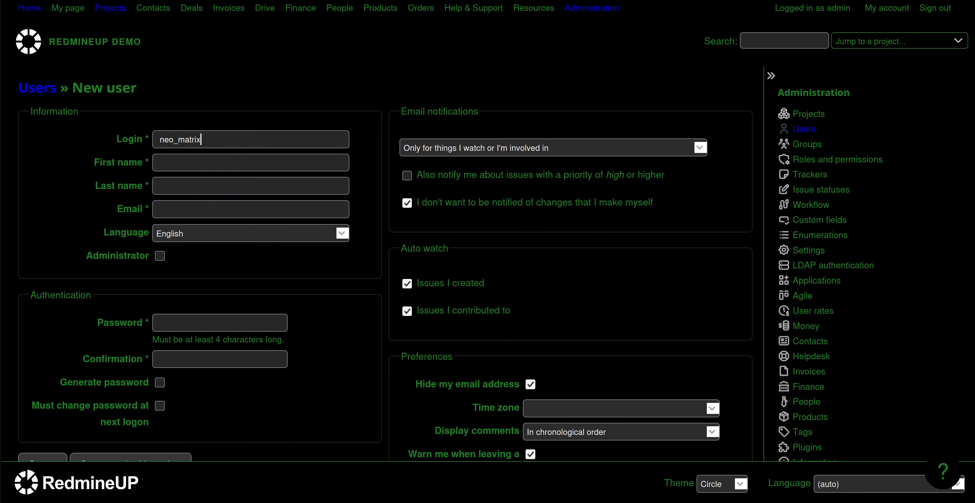
pyautogui.write('Thomas')
pyautogui.write('And')
pyautogui.write('erson')
pyautogui.press('Tab')
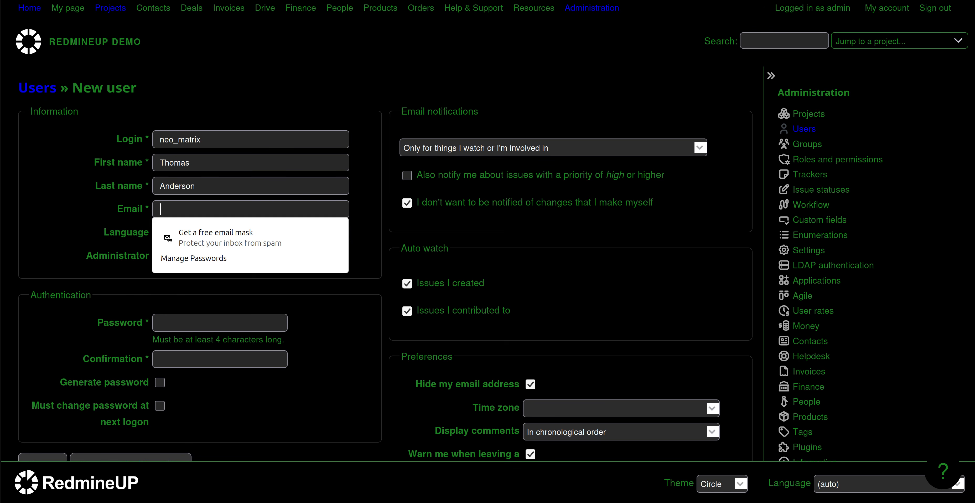
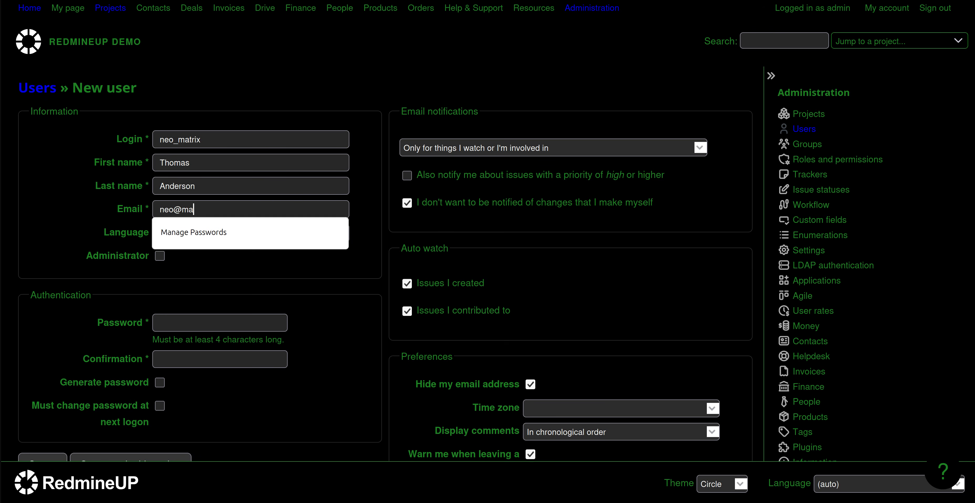
pyautogui.click(89, 234)
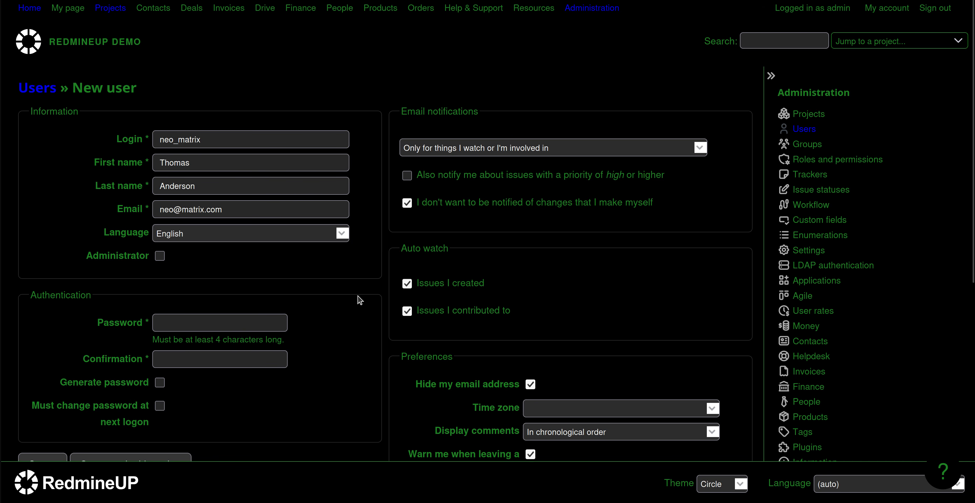
pyautogui.scroll(-7, 360, 300)
# Submit the form, then enter the user's password and its confirmation
pyautogui.click(43, 190)
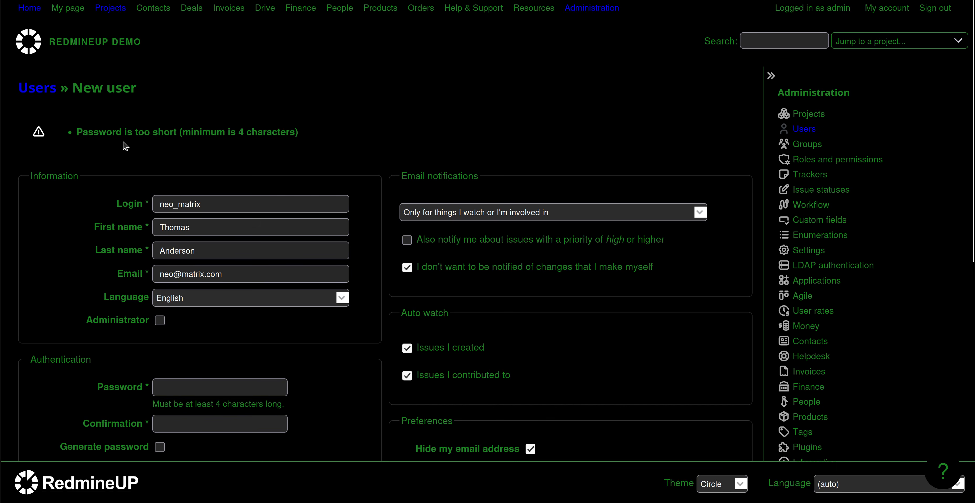
pyautogui.scroll(-3, 108, 315)
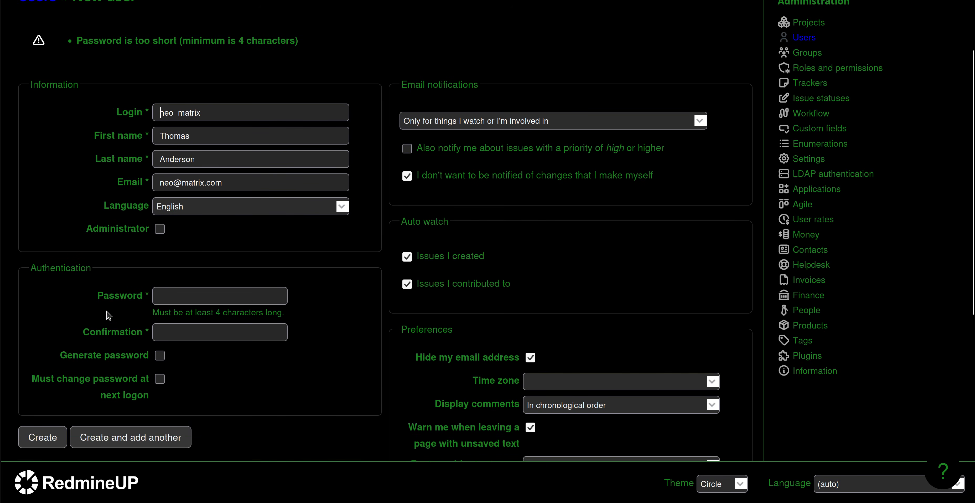
pyautogui.click(253, 298)
pyautogui.write('123')
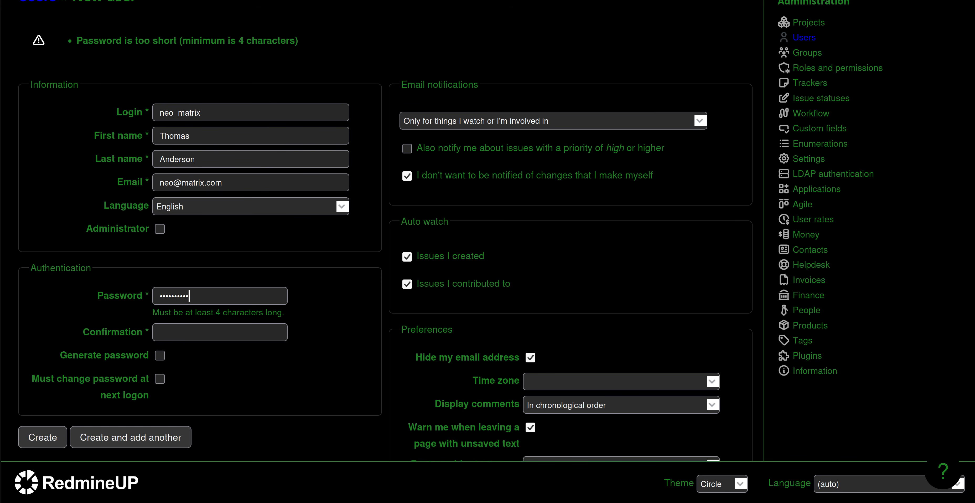
pyautogui.press('Tab')
pyautogui.write('••')
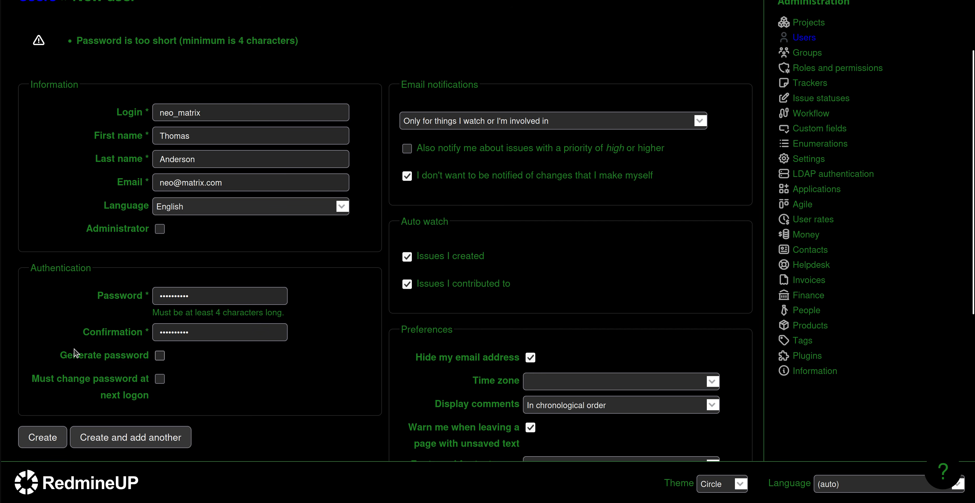
# Create the account, let the browser save the login, and show its project memberships
pyautogui.scroll(-2, 74, 352)
pyautogui.click(36, 344)
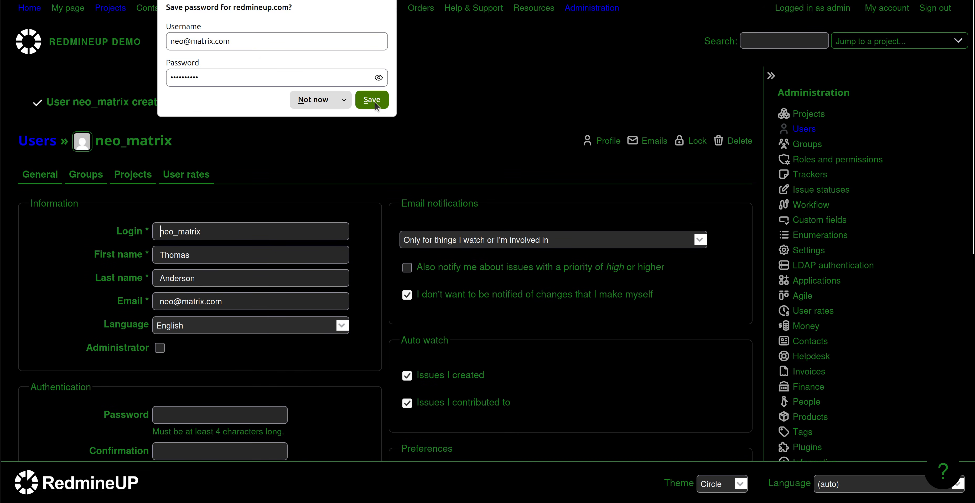
pyautogui.click(372, 101)
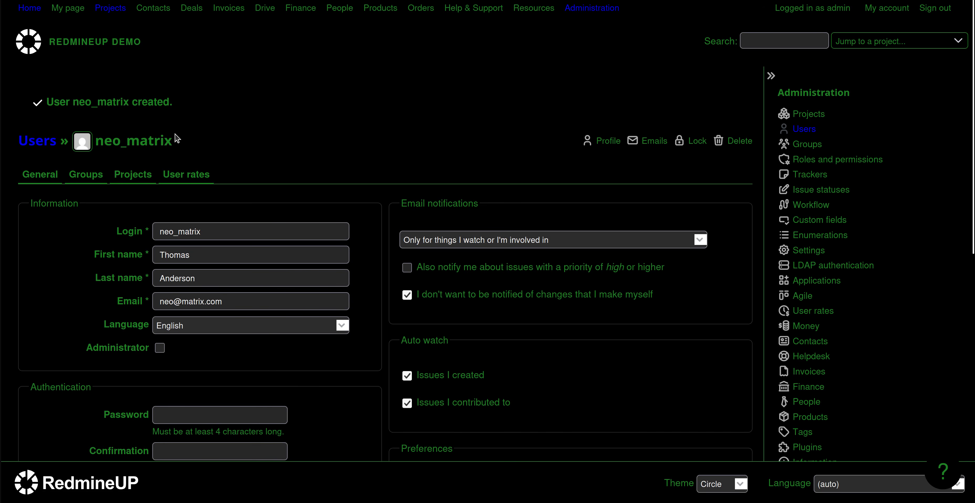
pyautogui.click(134, 180)
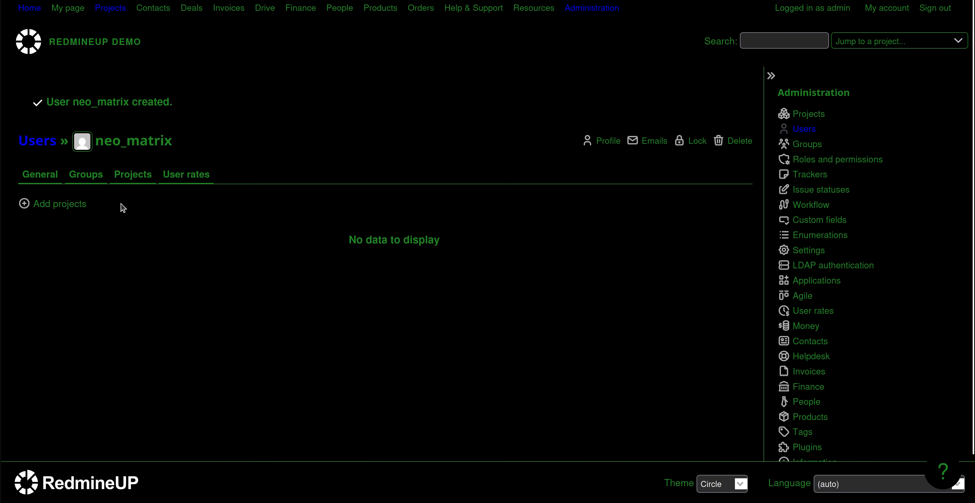
# Add the new user to Redmine Agile plugin demo with the Support role
pyautogui.click(64, 206)
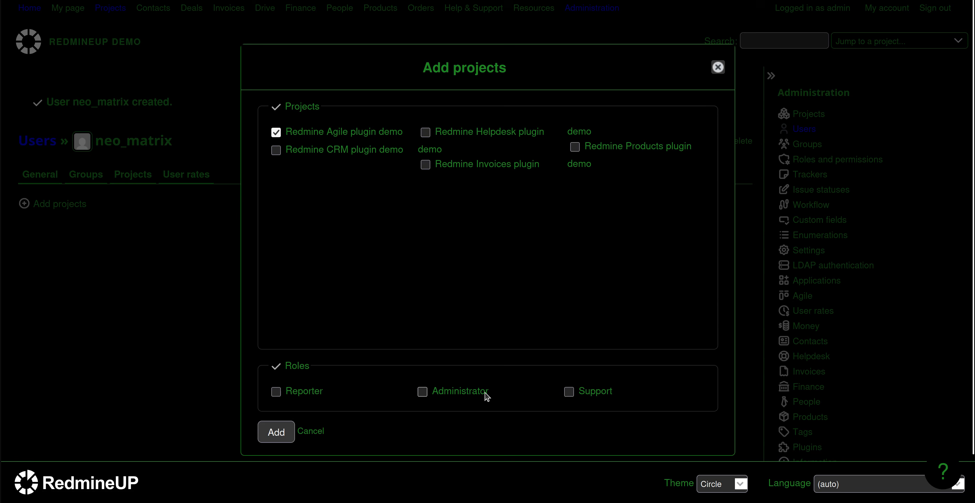
pyautogui.click(578, 389)
pyautogui.click(286, 433)
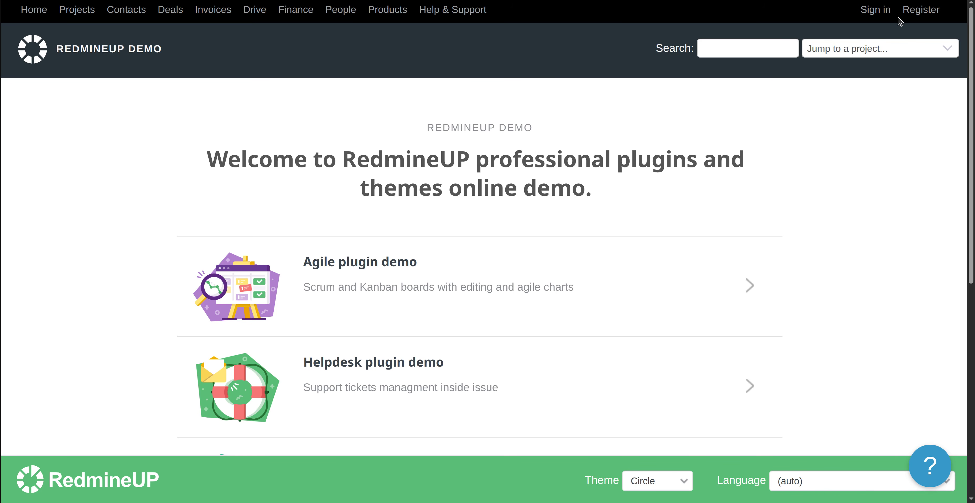
# Sign in as the new user with its login and password
pyautogui.click(876, 11)
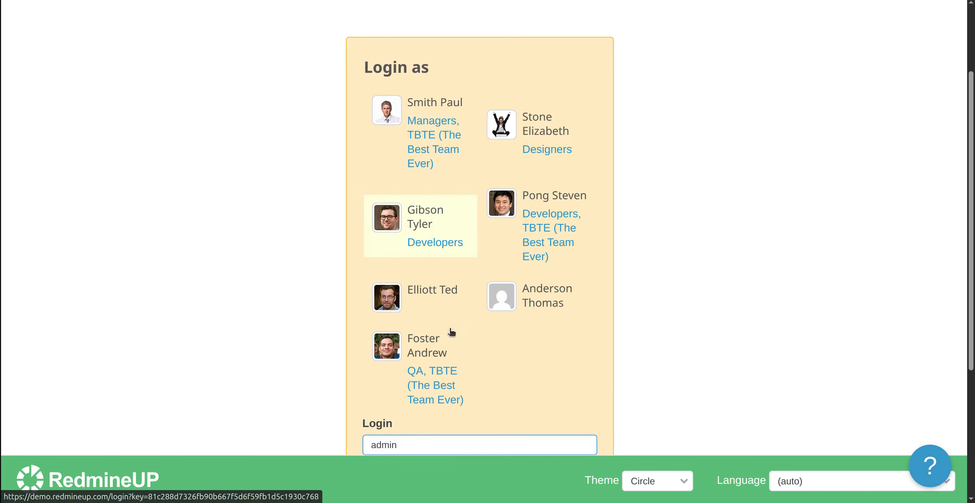
pyautogui.scroll(1, 454, 352)
pyautogui.scroll(-3, 457, 373)
pyautogui.doubleClick(448, 361)
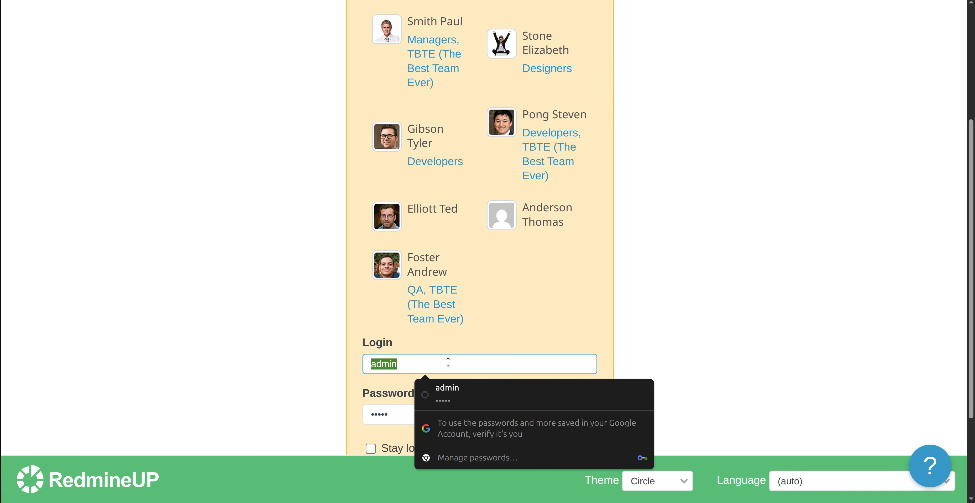
pyautogui.write('neo_matrix')
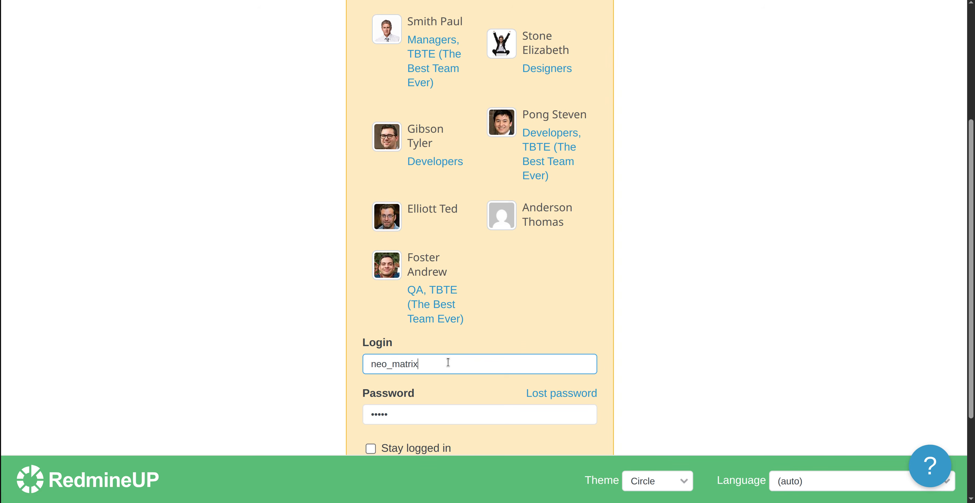
pyautogui.press('Tab')
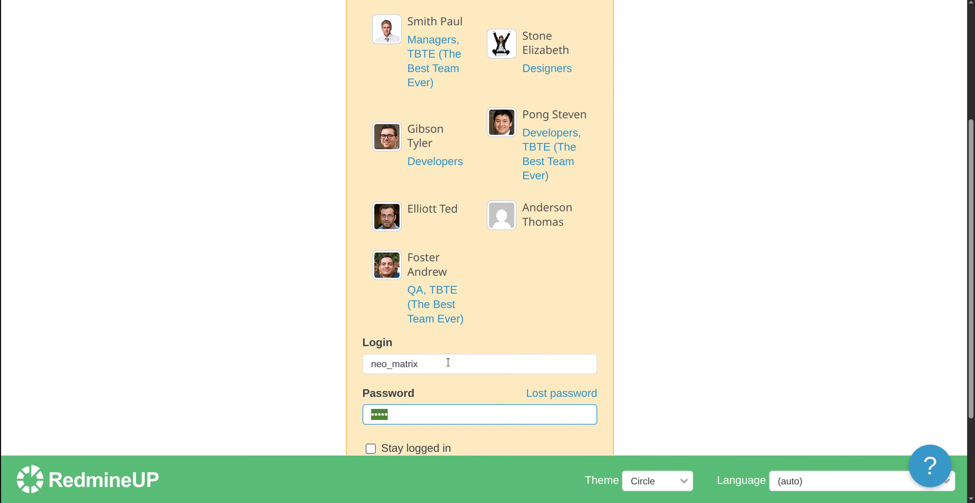
pyautogui.write('•••')
pyautogui.hotkey('ctrl', 'a')
pyautogui.write('•')
pyautogui.hotkey('ctrl', 'a')
pyautogui.scroll(-3, 567, 302)
pyautogui.click(410, 343)
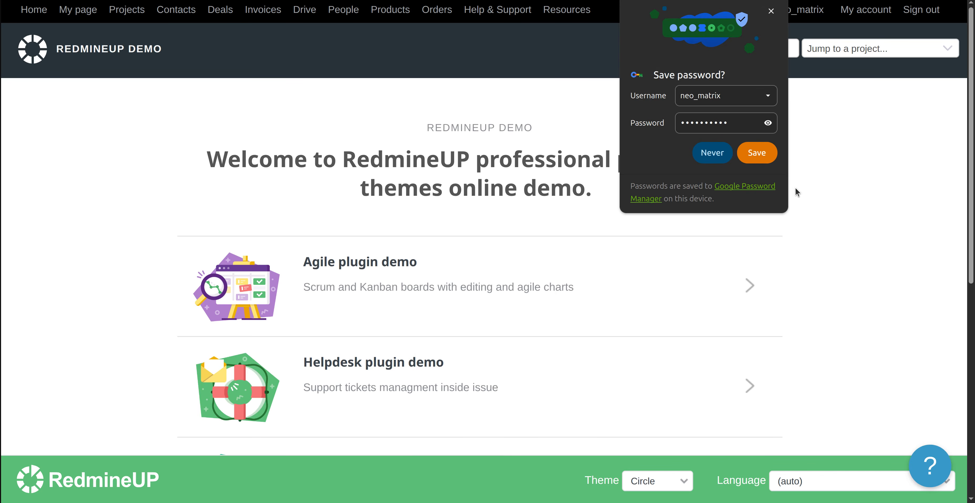
# Decline the browser's save-password offer and open the Redmine Agile plugin demo project
pyautogui.click(772, 11)
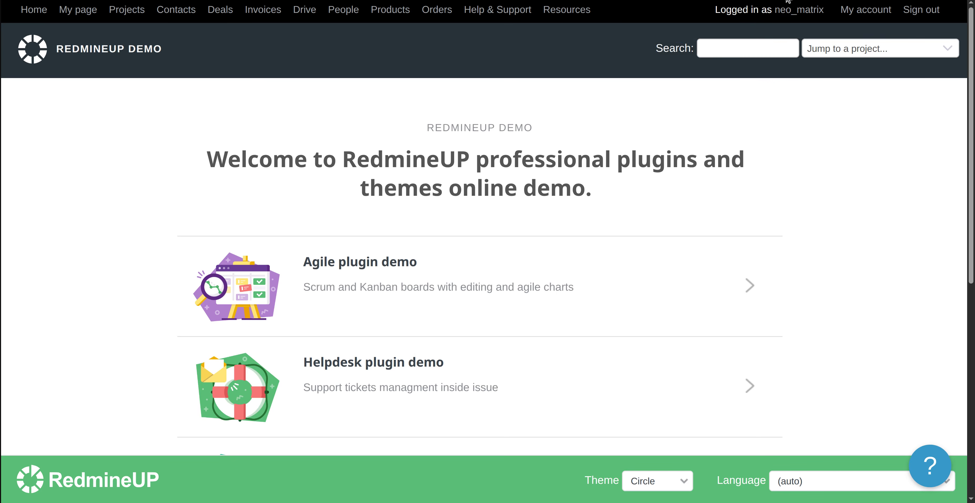
pyautogui.click(114, 10)
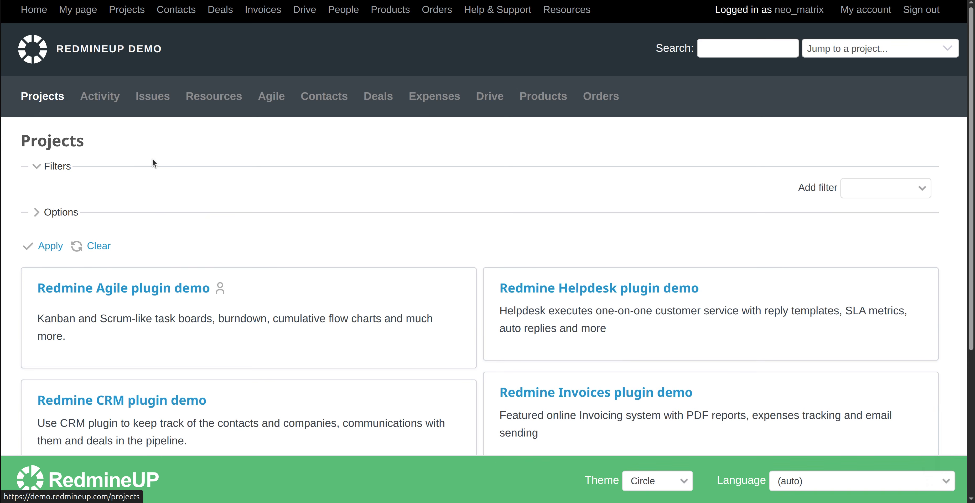
pyautogui.click(150, 295)
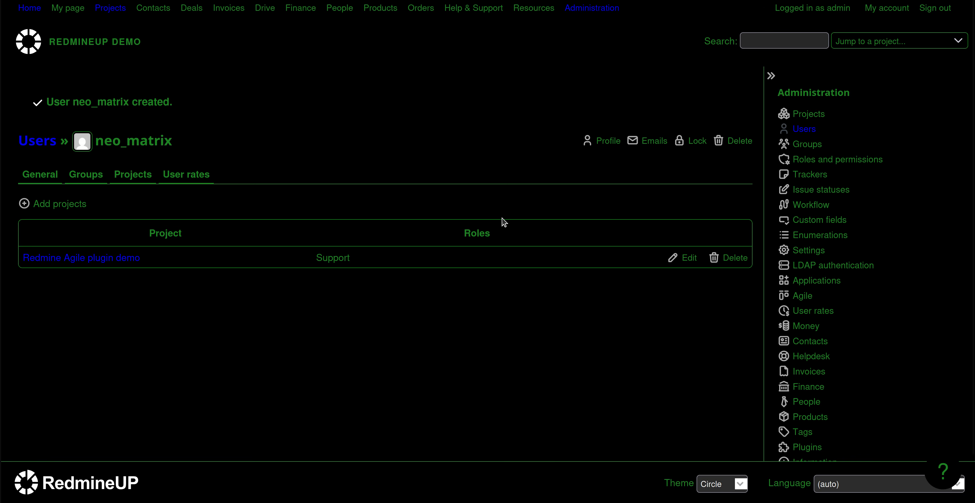
# Open the Support role's settings under Administration > Roles and permissions
pyautogui.click(587, 14)
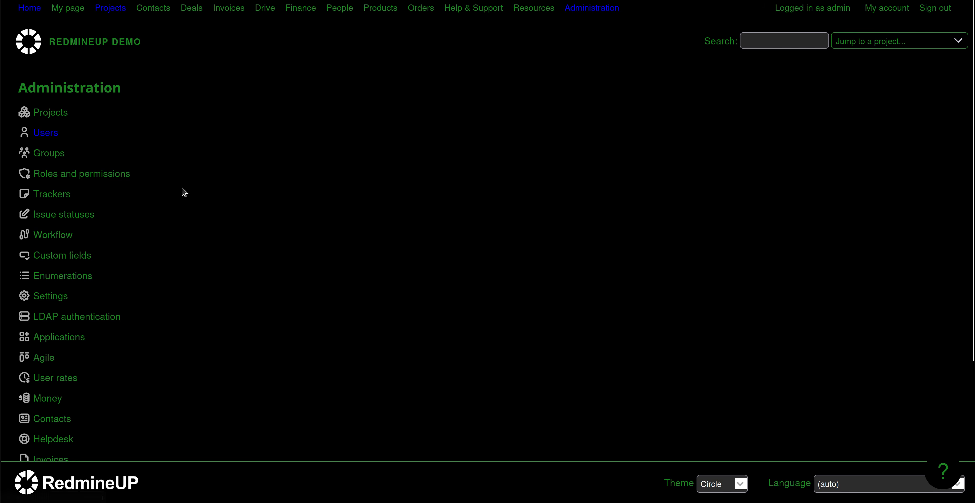
pyautogui.click(114, 176)
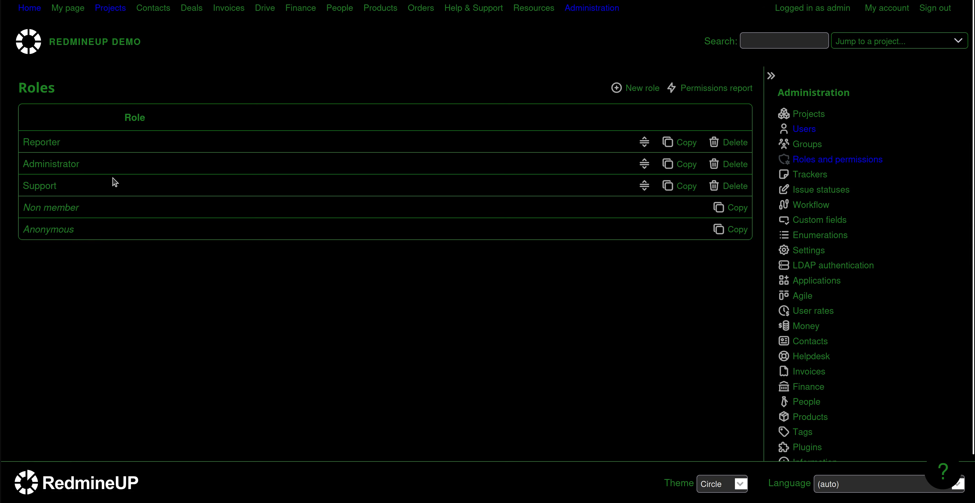
pyautogui.click(35, 189)
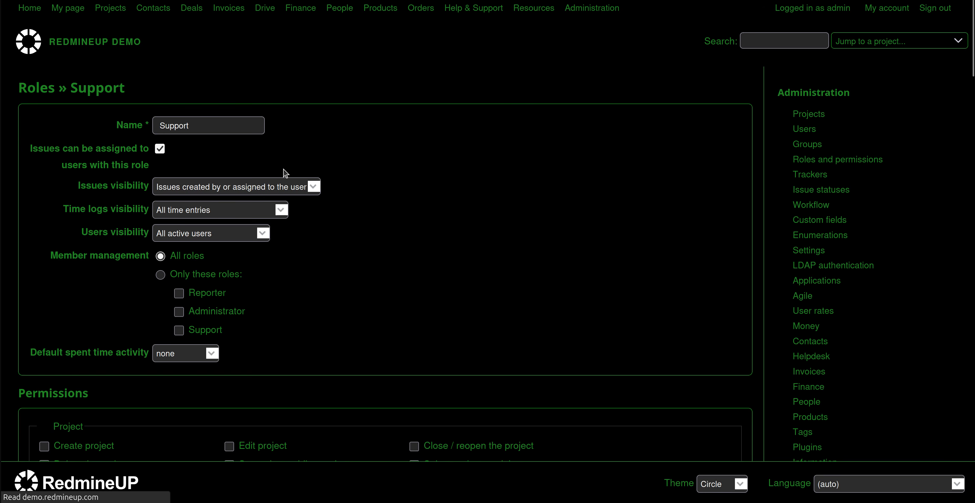
pyautogui.scroll(-5, 398, 229)
pyautogui.scroll(-10, 401, 231)
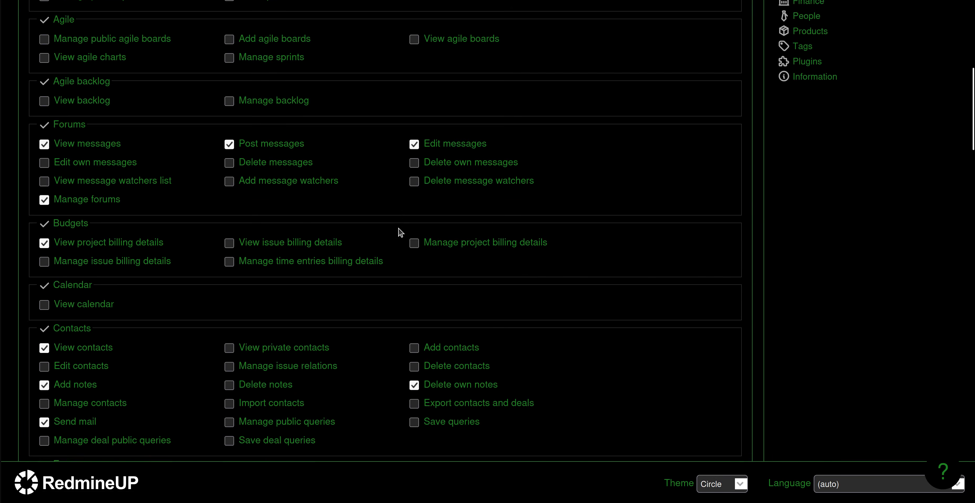
pyautogui.scroll(-6, 401, 232)
pyautogui.scroll(-12, 401, 232)
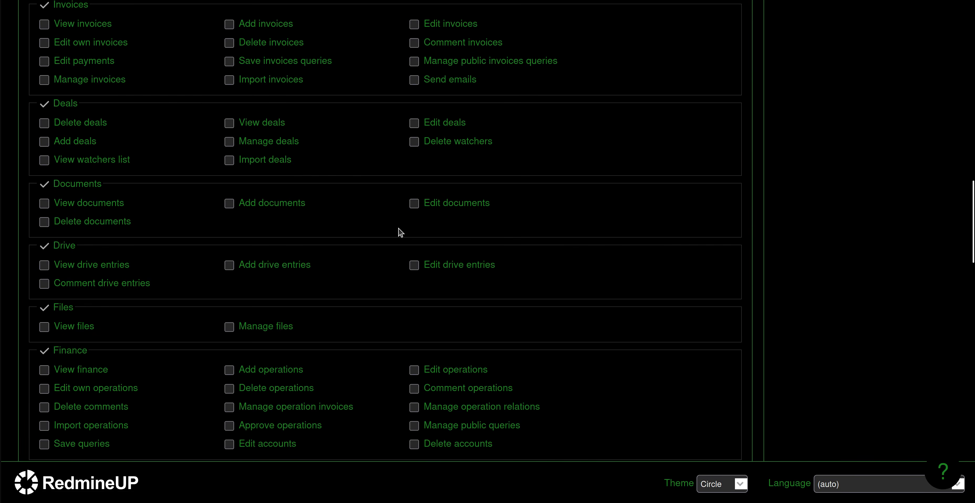
pyautogui.scroll(-7, 401, 231)
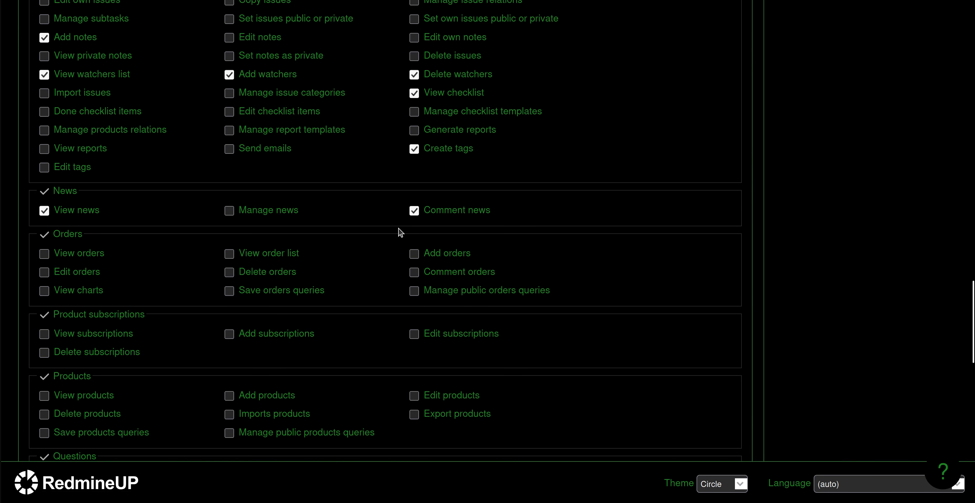
pyautogui.scroll(5, 401, 232)
pyautogui.scroll(13, 400, 231)
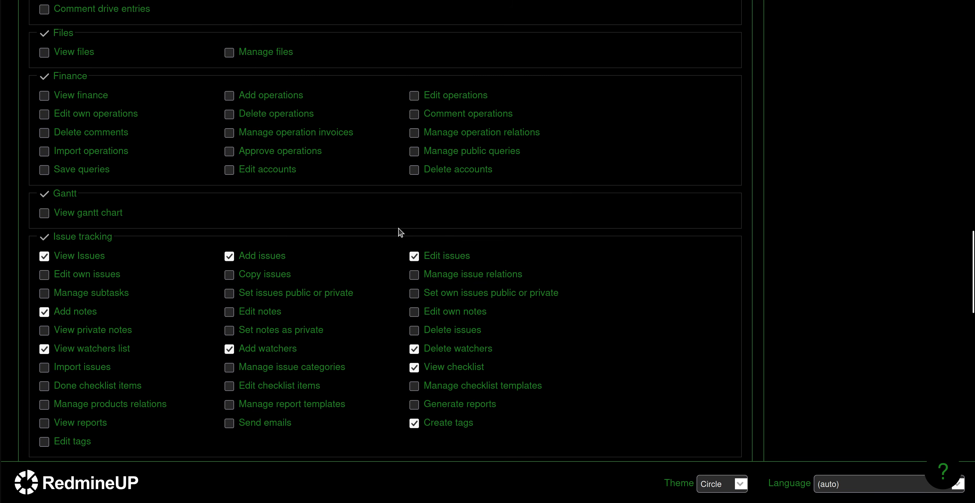
pyautogui.scroll(15, 401, 231)
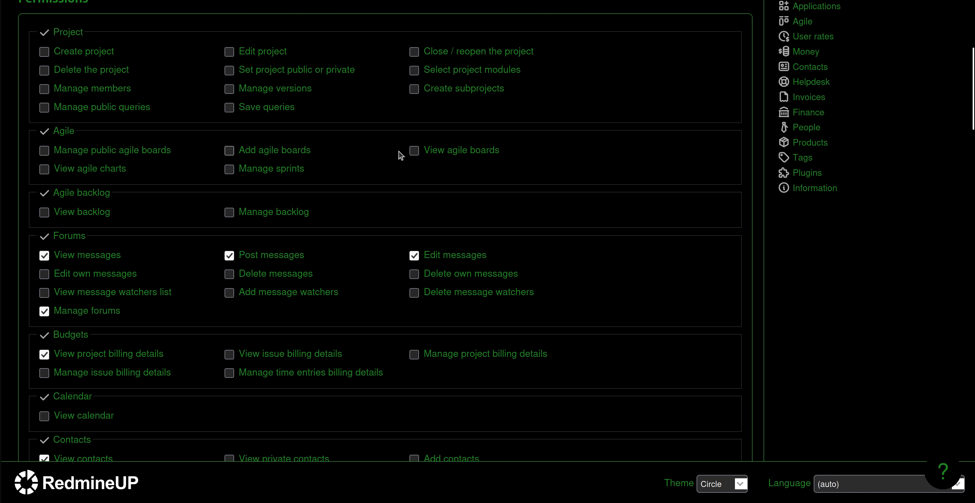
# Enable 'View agile boards' for Support and save the role
pyautogui.click(414, 151)
pyautogui.scroll(-20, 470, 215)
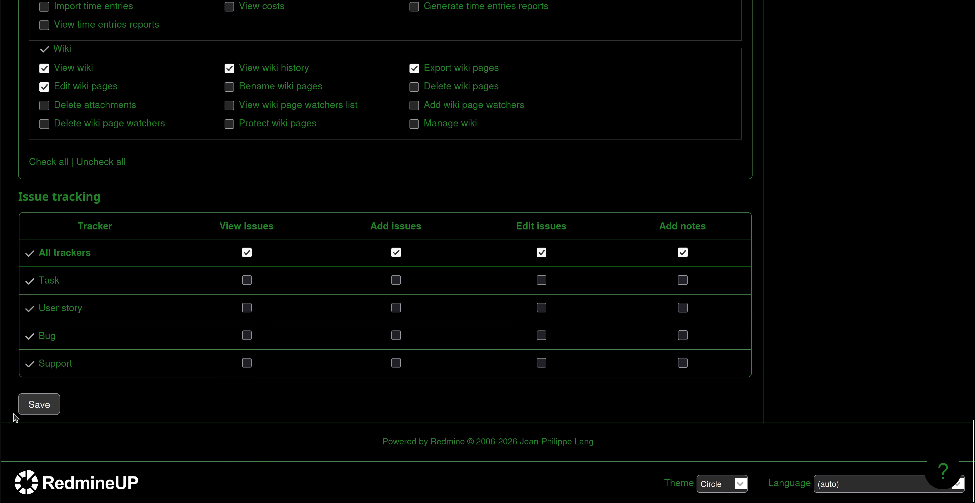
pyautogui.click(45, 405)
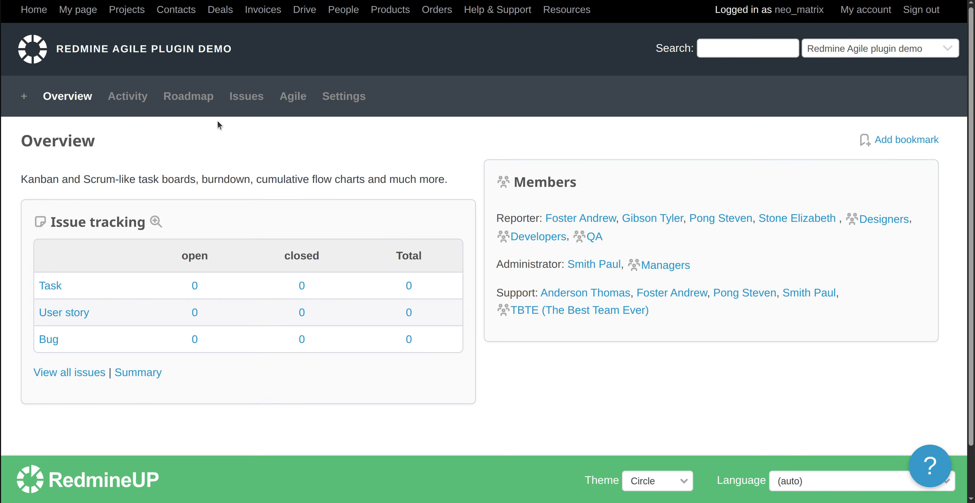
# Load the project's Agile board, switch to Issues, then return to the Agile board
pyautogui.click(295, 98)
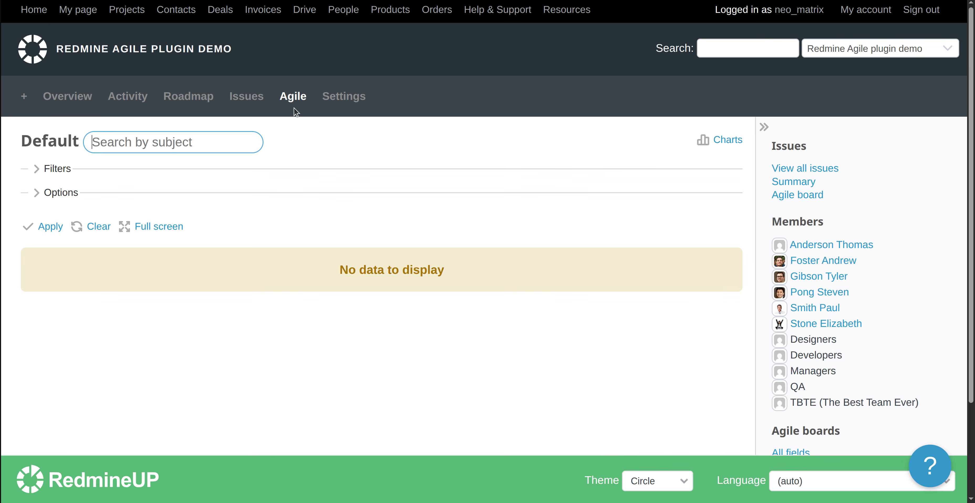
pyautogui.click(248, 97)
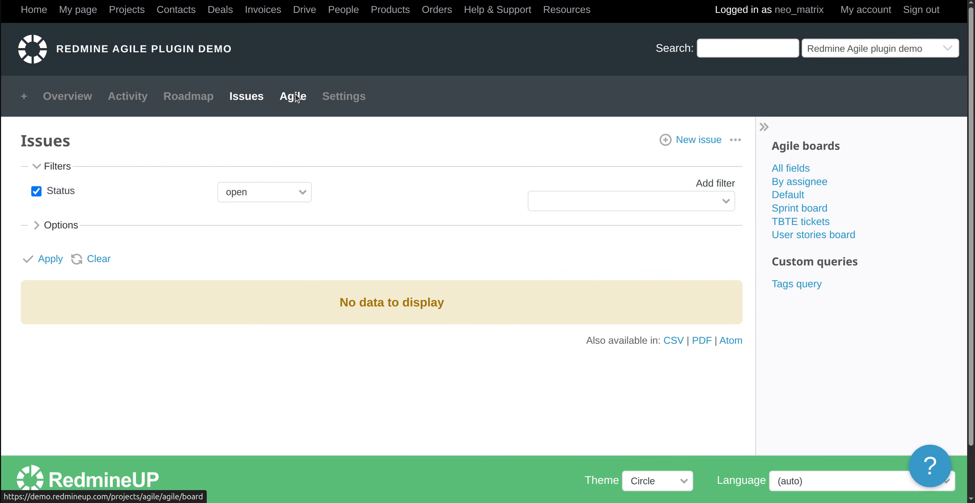
pyautogui.click(296, 98)
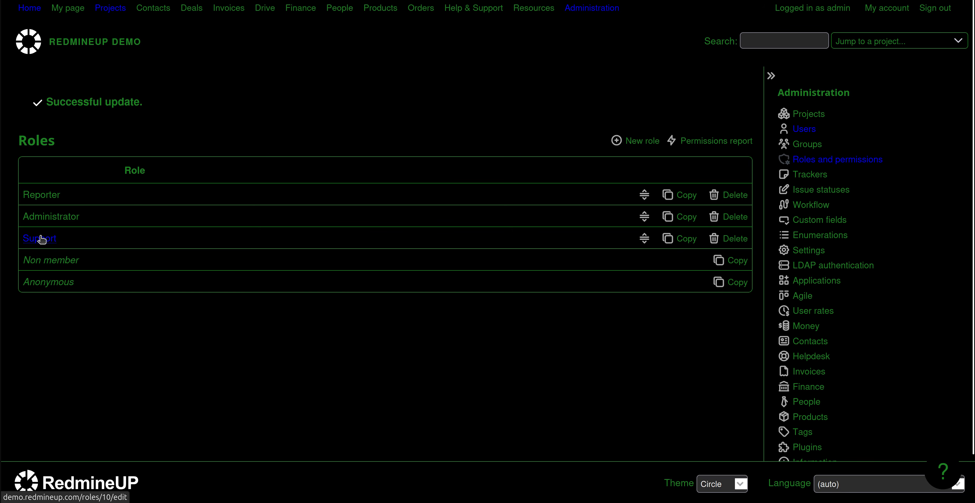
# Reopen the Support role and scroll through its permissions list and back to the top
pyautogui.click(40, 237)
pyautogui.scroll(-15, 446, 279)
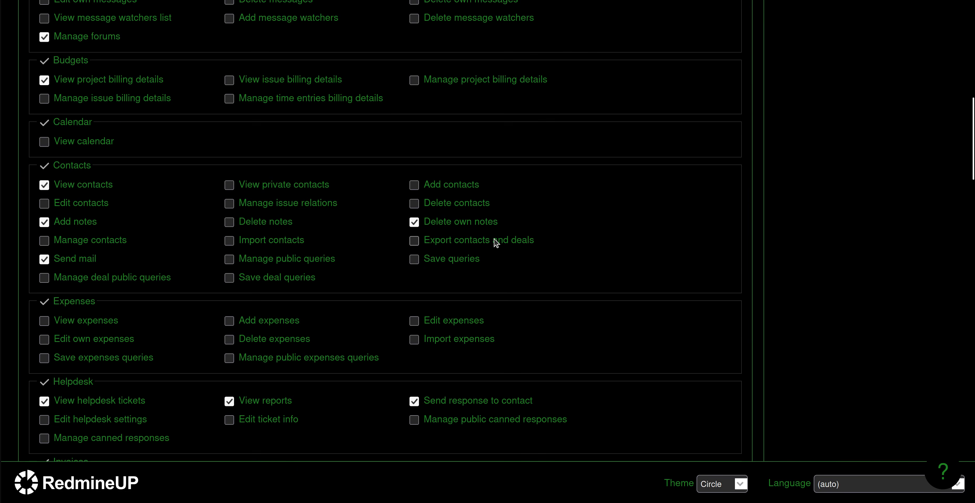
pyautogui.scroll(-10, 496, 243)
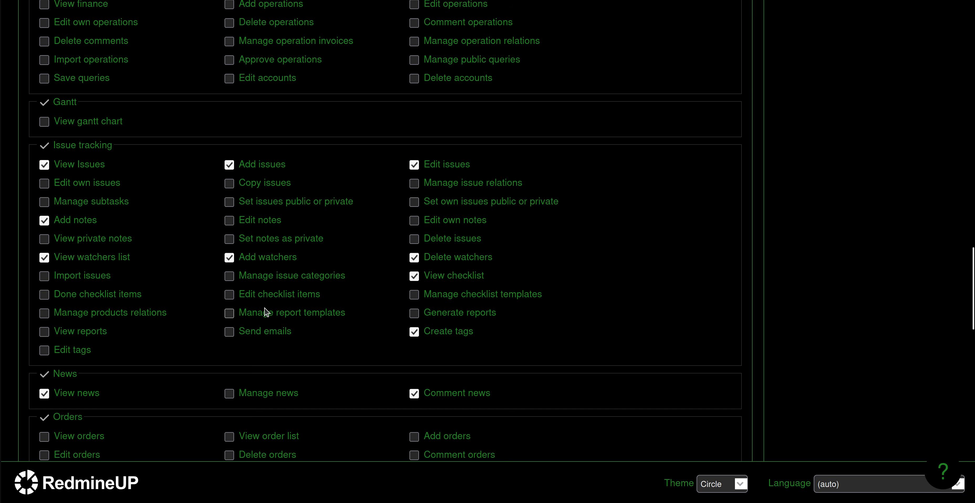
pyautogui.scroll(-10, 266, 312)
pyautogui.scroll(-5, 267, 312)
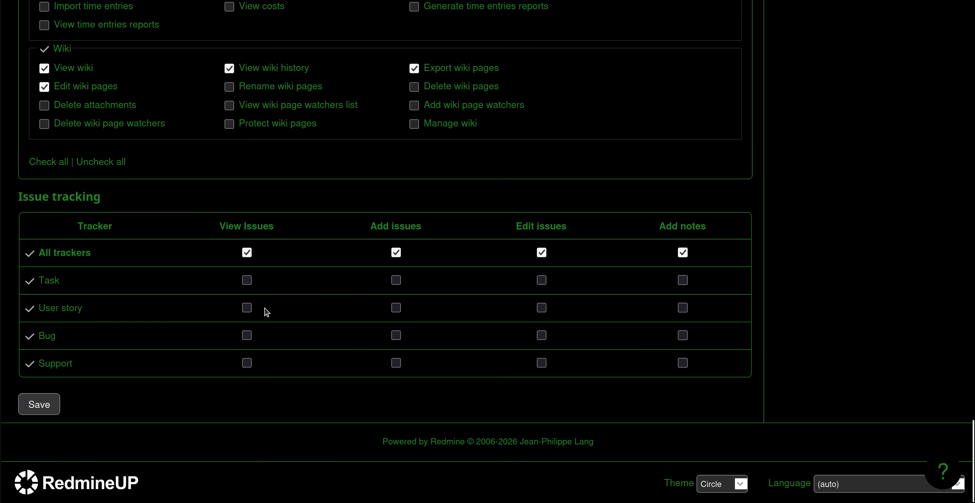
pyautogui.scroll(20, 266, 312)
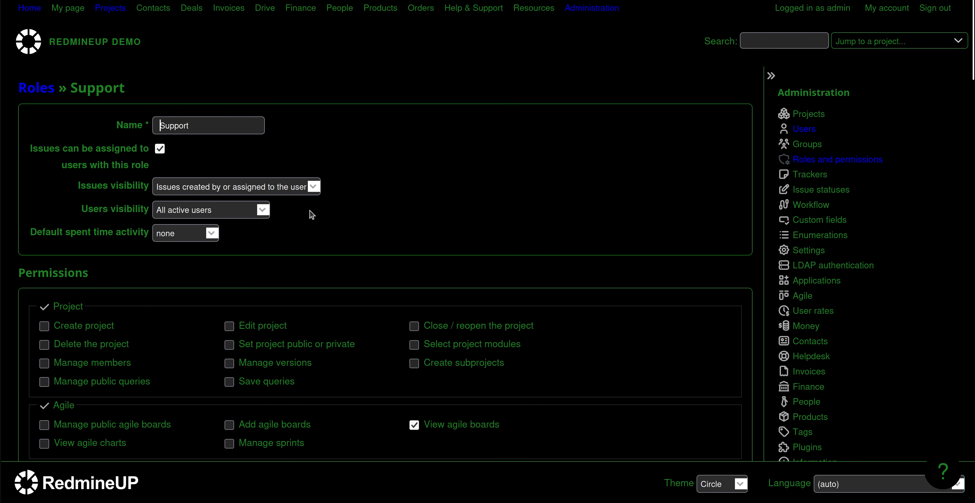
pyautogui.scroll(-10, 360, 275)
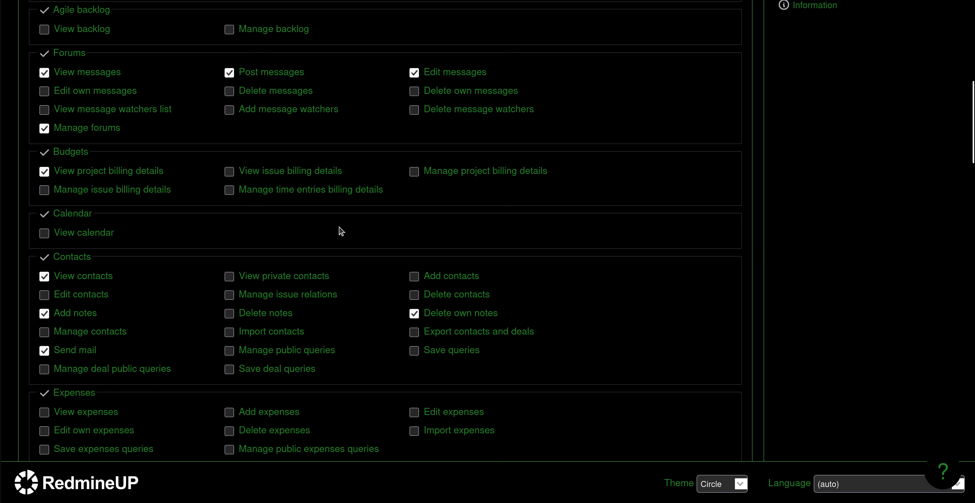
pyautogui.scroll(-15, 339, 233)
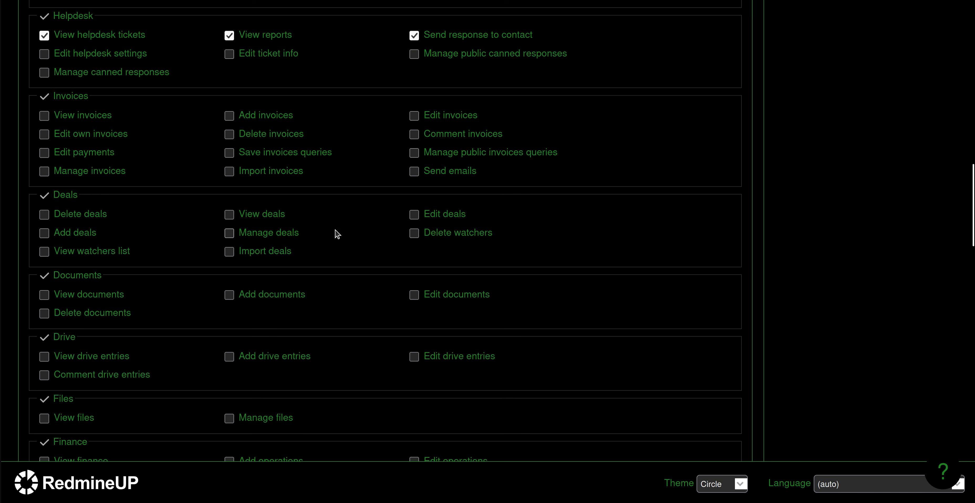
pyautogui.scroll(-2, 337, 234)
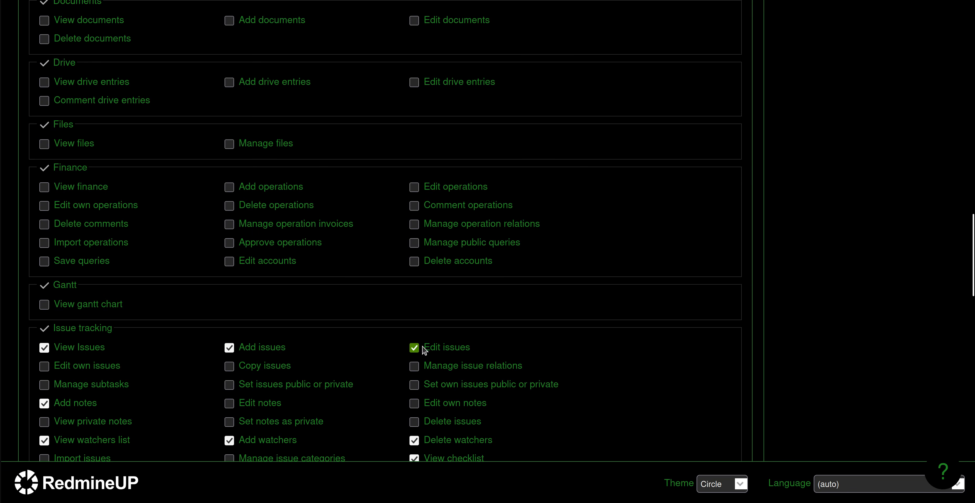
pyautogui.scroll(15, 378, 337)
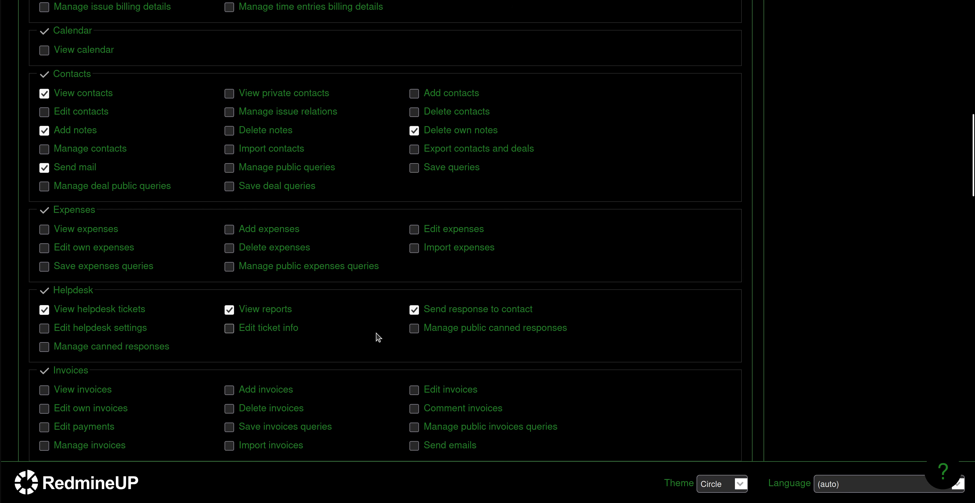
pyautogui.scroll(15, 379, 337)
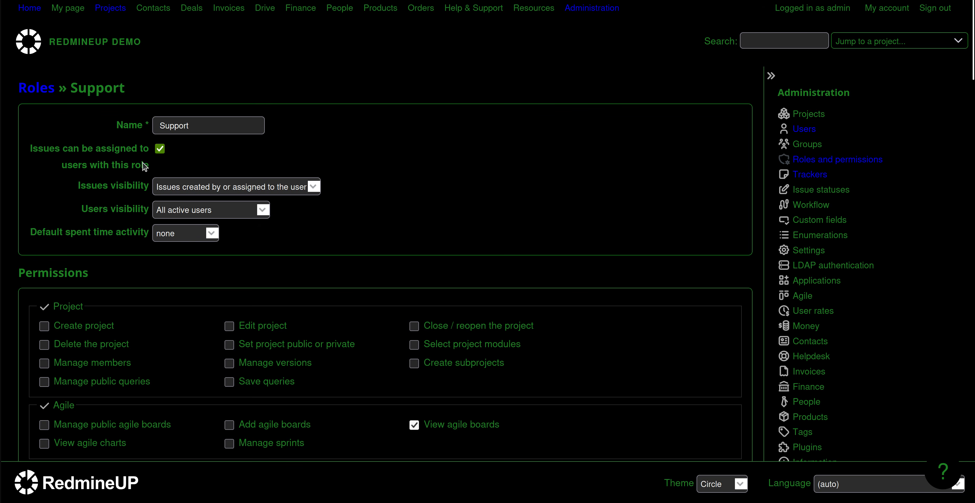
# Change Support's issues visibility to 'All issues' and save the role
pyautogui.click(236, 192)
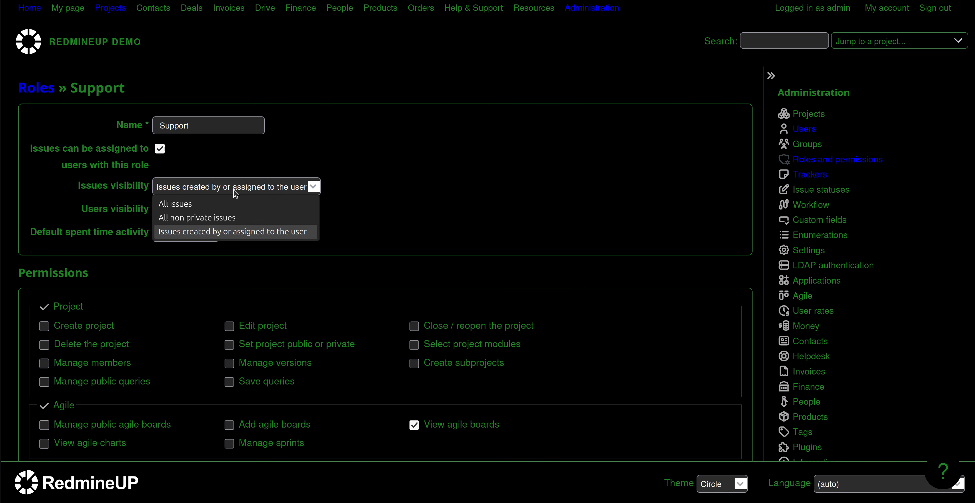
pyautogui.click(217, 204)
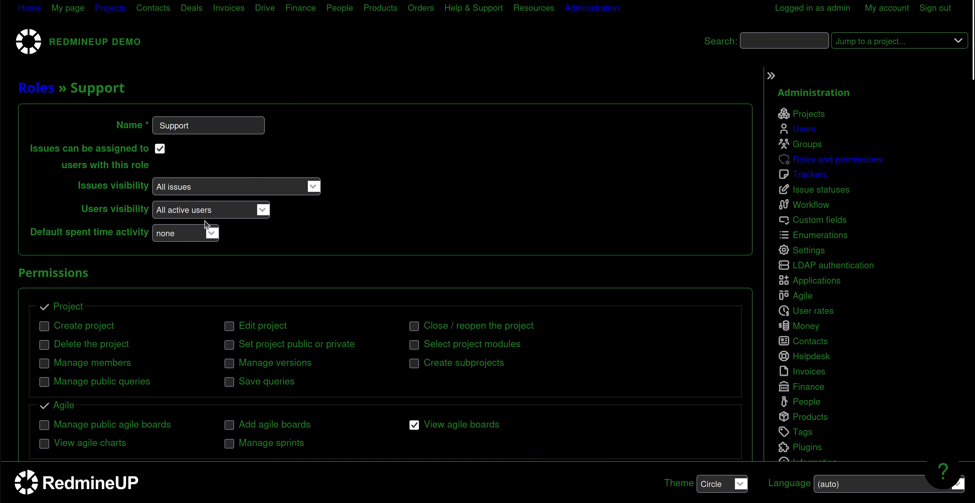
pyautogui.scroll(-10, 443, 216)
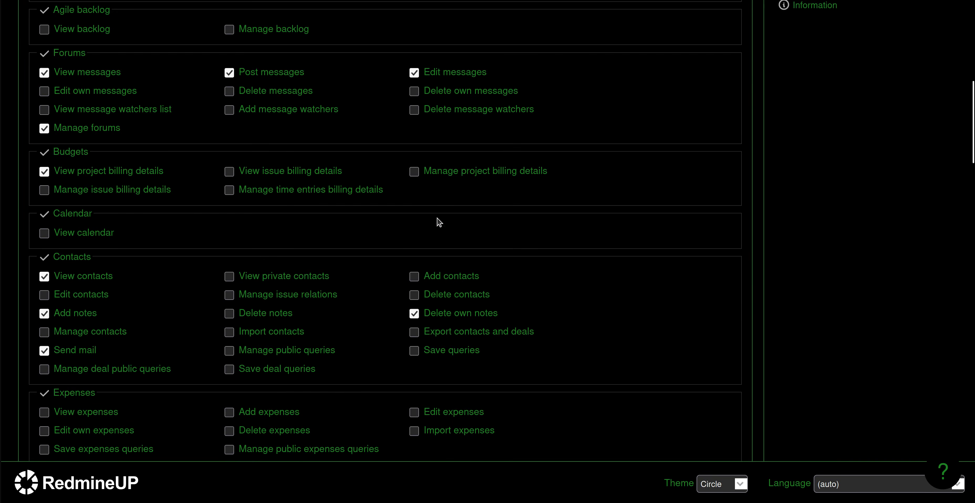
pyautogui.scroll(-10, 508, 220)
pyautogui.scroll(-20, 499, 232)
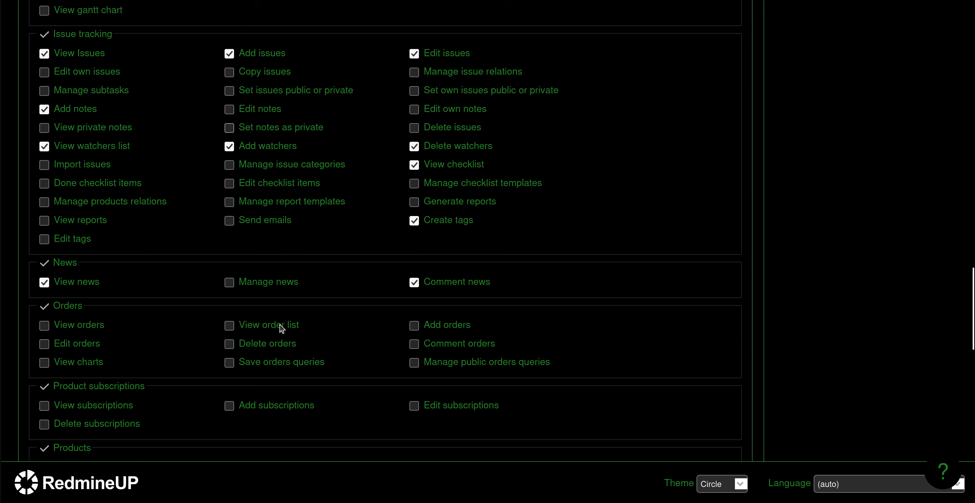
pyautogui.click(41, 403)
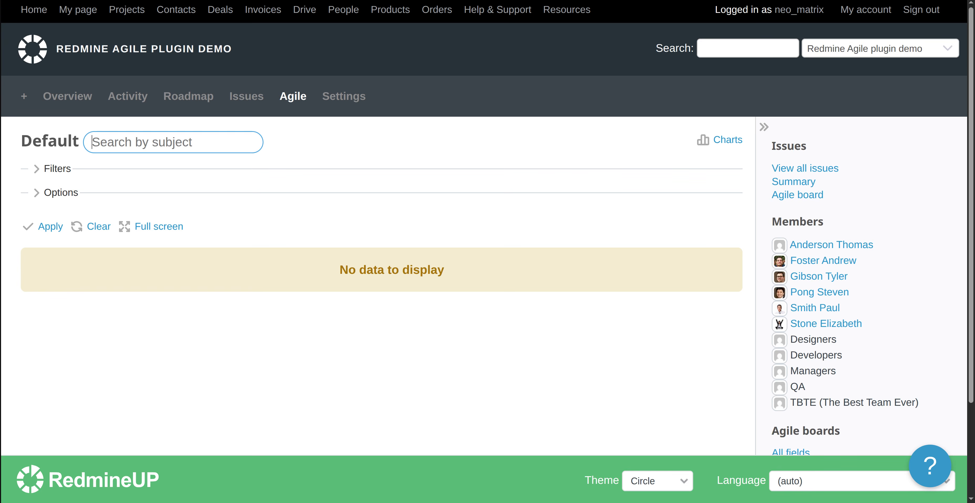
pyautogui.moveTo(44, 144)
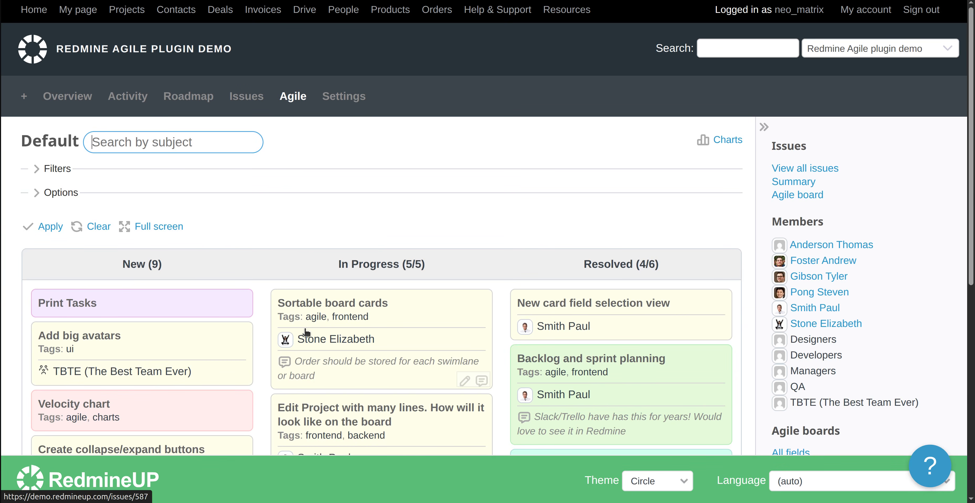
# As the test user, check the project's issues list and reload its Agile board
pyautogui.scroll(-5, 305, 337)
pyautogui.scroll(-5, 459, 296)
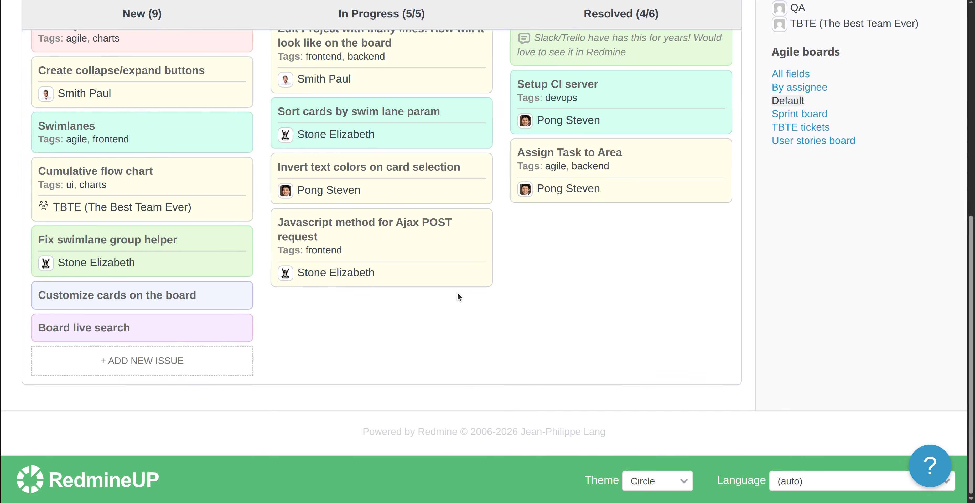
pyautogui.scroll(10, 543, 260)
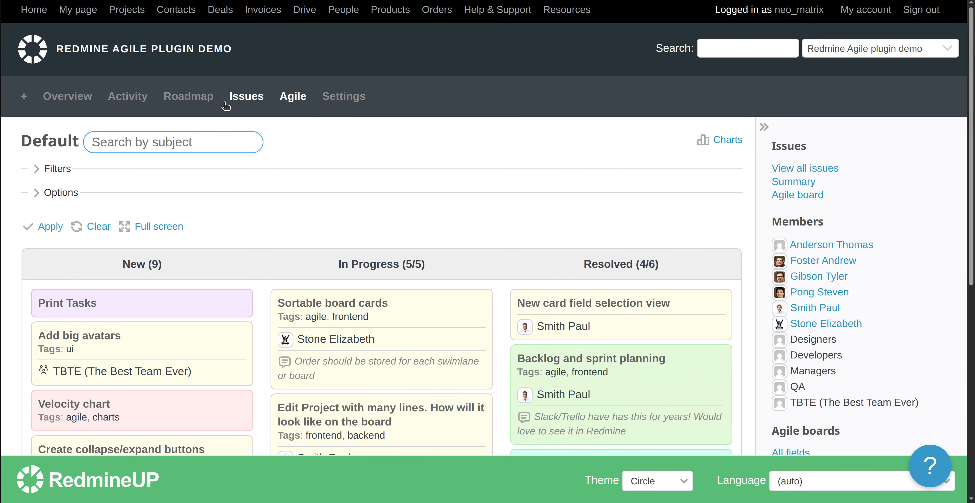
pyautogui.click(249, 98)
pyautogui.scroll(-12, 231, 292)
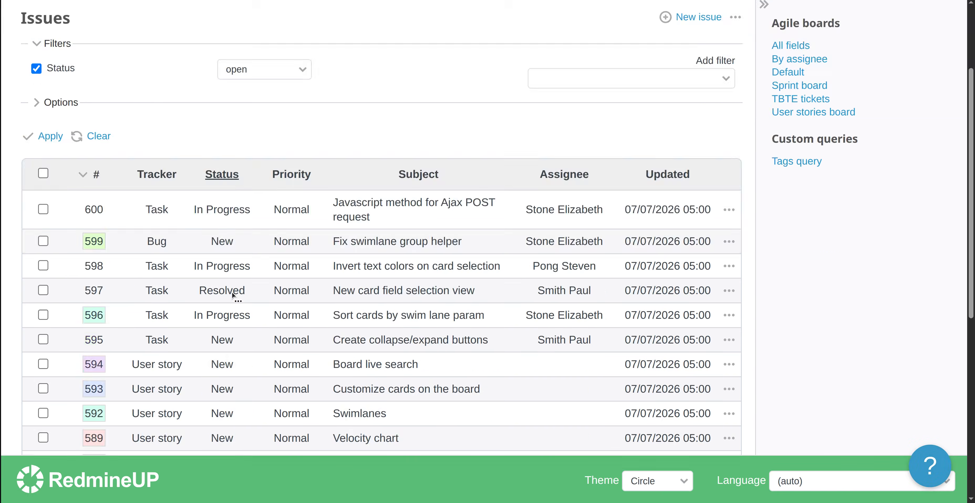
pyautogui.scroll(12, 308, 226)
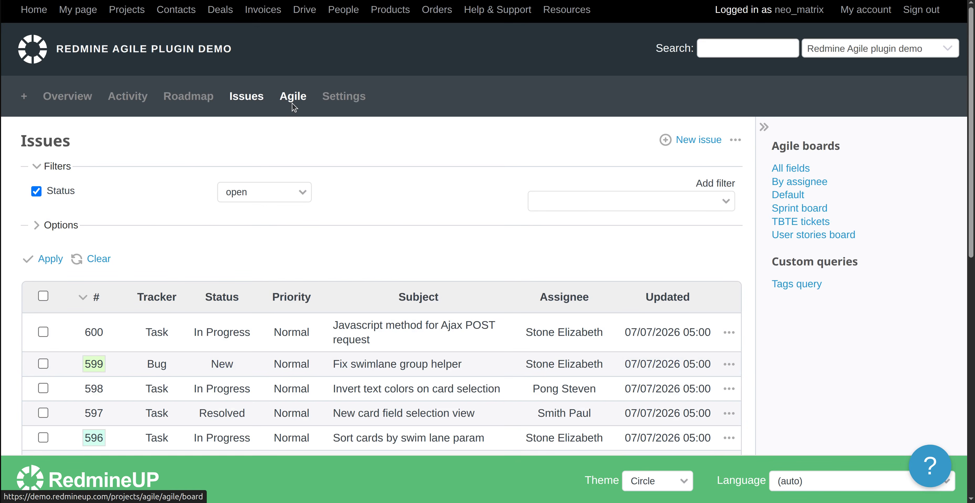
pyautogui.click(294, 106)
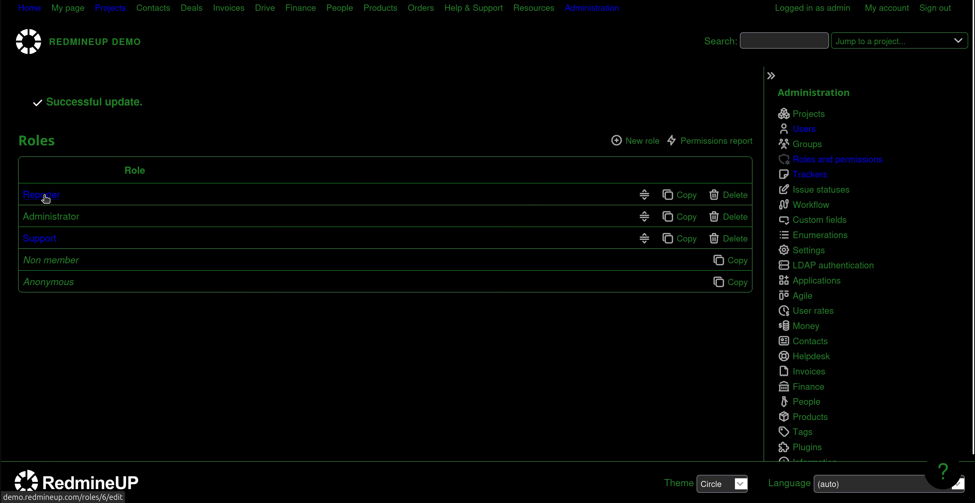
# Tick View backlog for the Support role alongside View agile boards and save the role
pyautogui.click(48, 237)
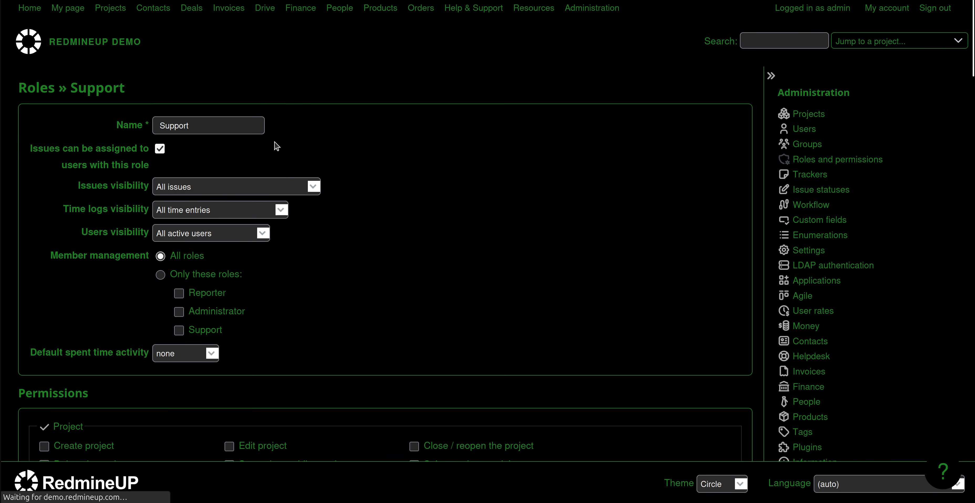
pyautogui.scroll(-15, 290, 170)
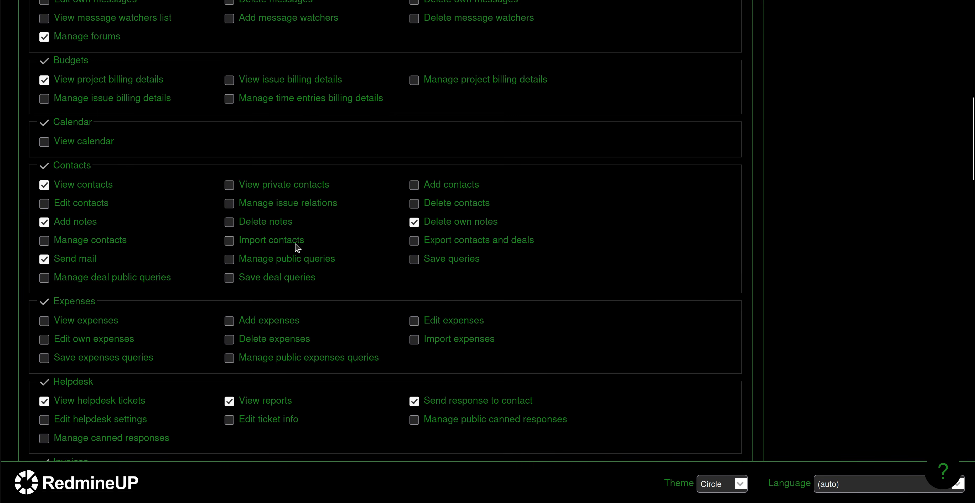
pyautogui.scroll(-2, 297, 247)
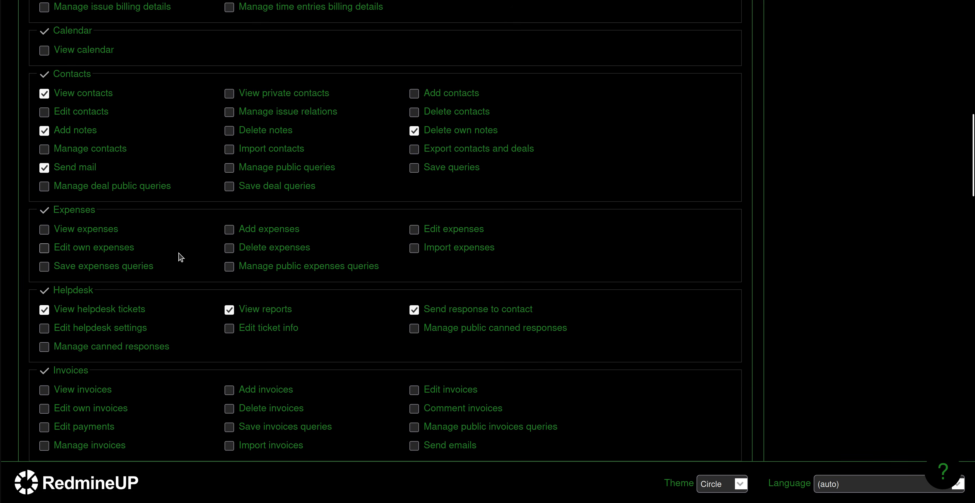
pyautogui.scroll(1, 177, 305)
pyautogui.scroll(4, 177, 305)
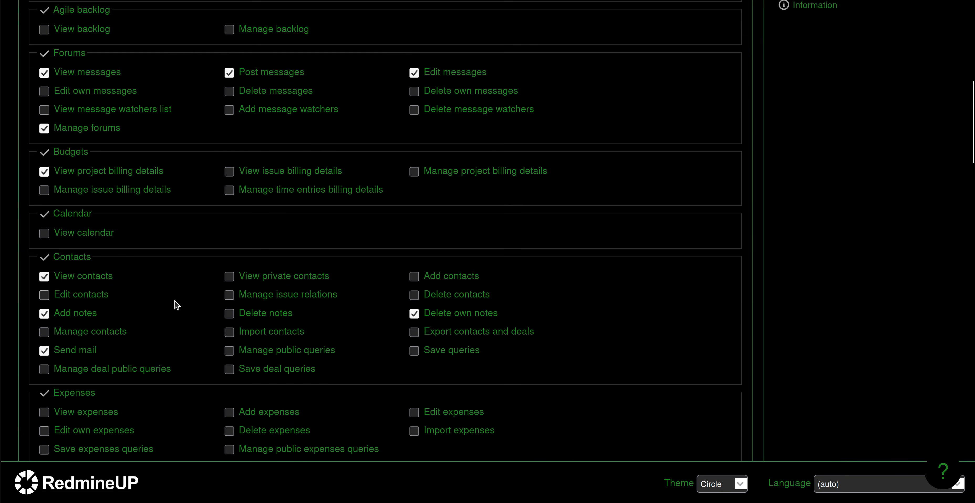
pyautogui.scroll(4, 176, 305)
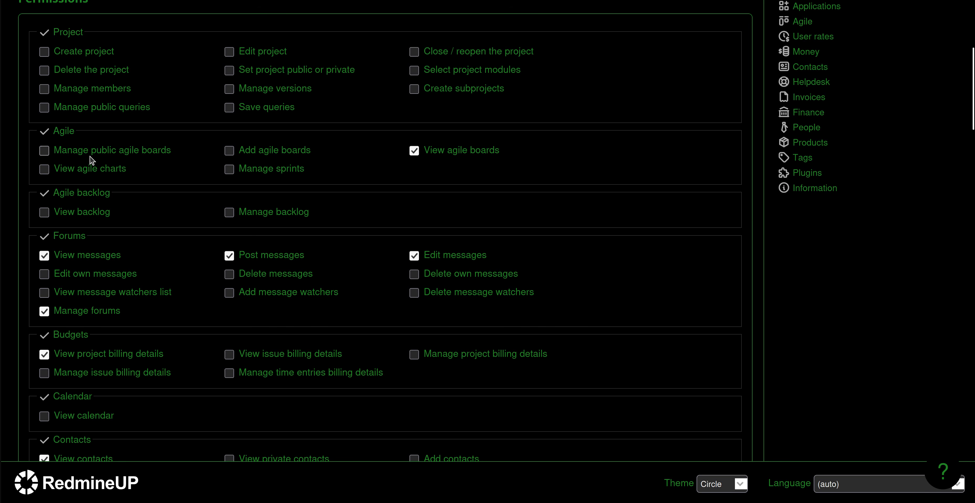
pyautogui.click(45, 213)
pyautogui.scroll(-20, 229, 351)
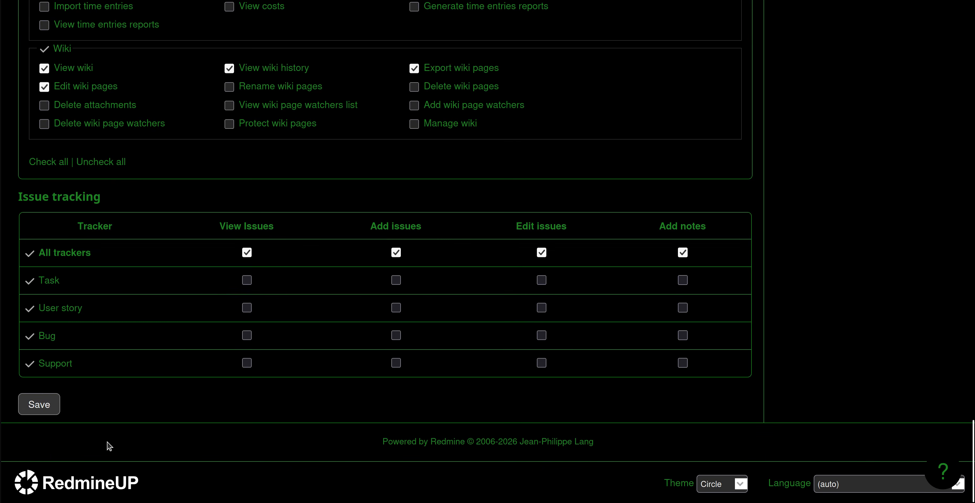
pyautogui.click(38, 404)
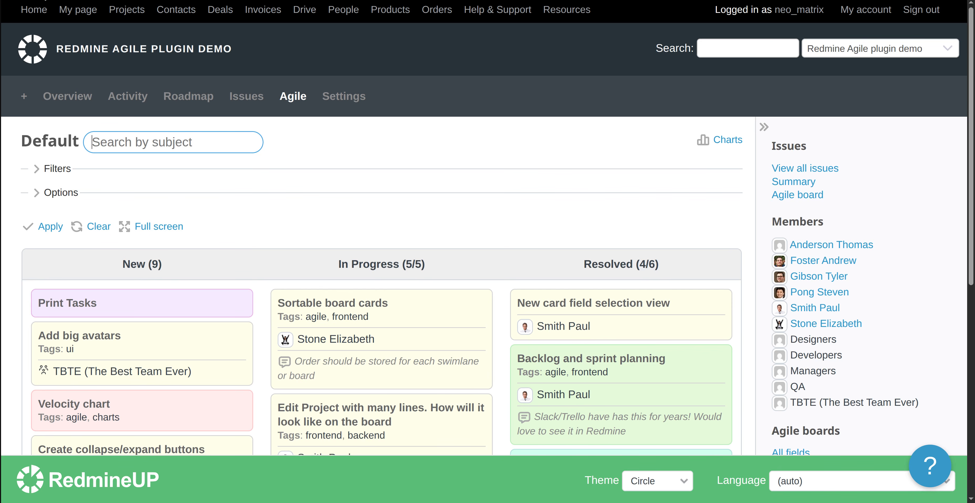
# Reload neo_matrix's project page and open the new Backlog tab's Version planning view
pyautogui.press('F5')
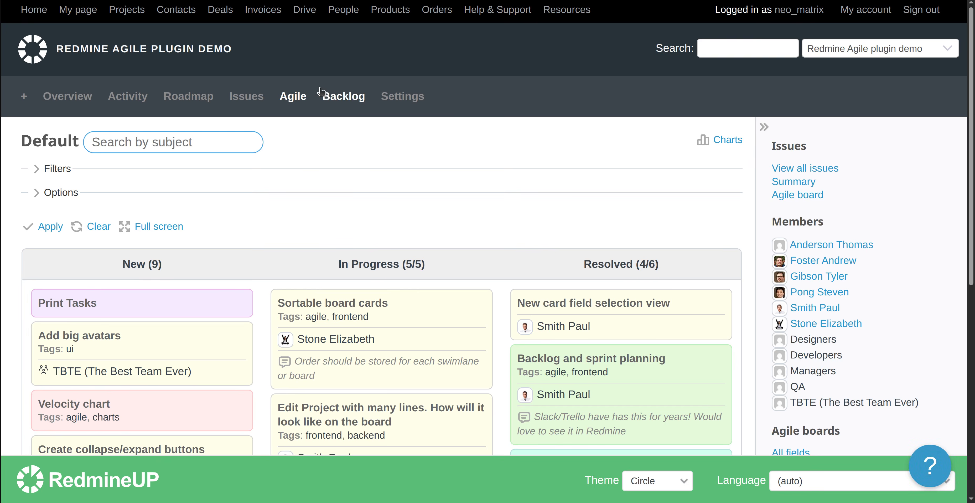
pyautogui.click(359, 97)
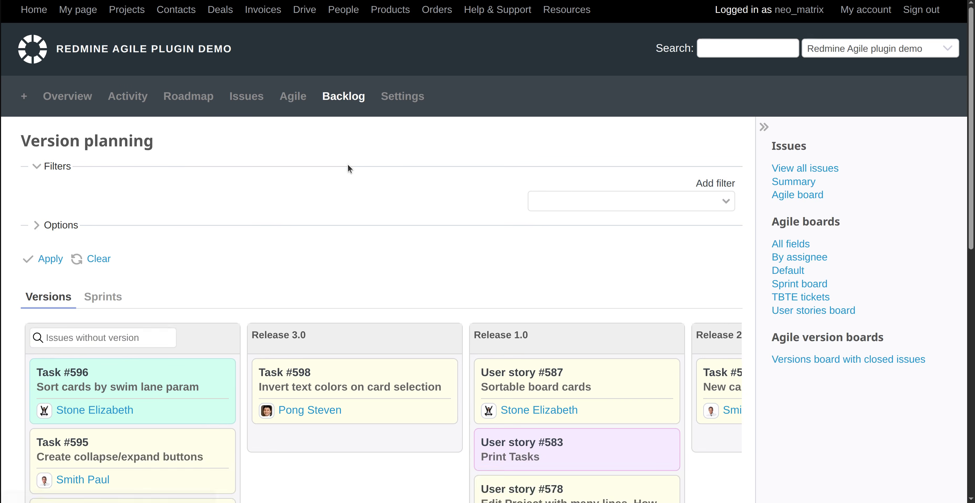
pyautogui.scroll(-2, 329, 277)
pyautogui.scroll(-3, 329, 277)
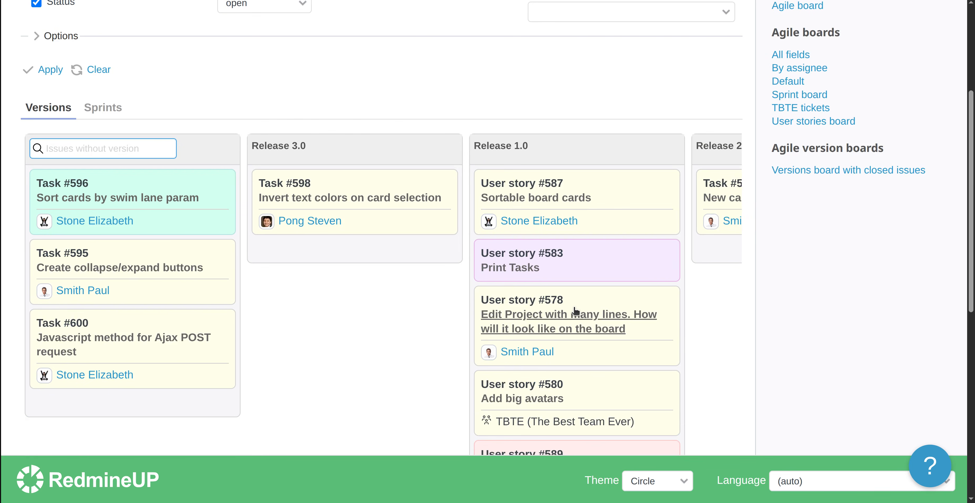
pyautogui.scroll(5, 576, 310)
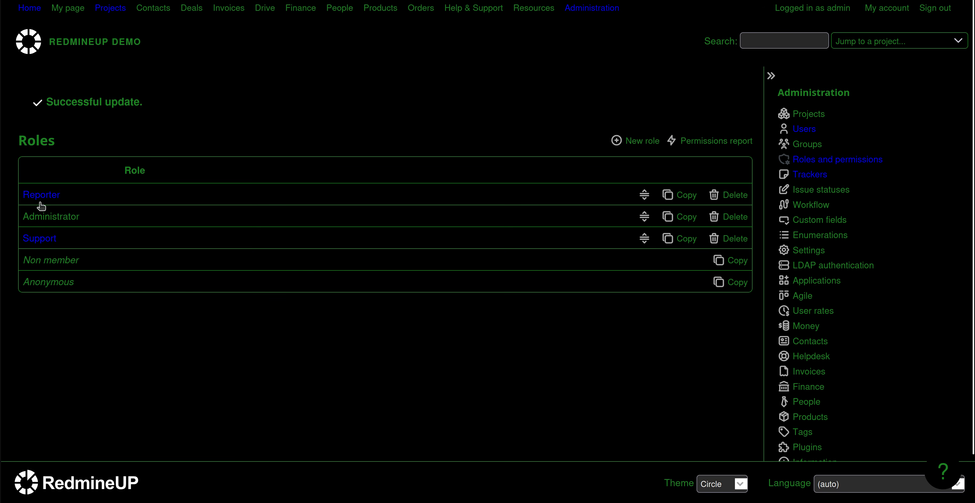
# Check that the Support role has View agile boards and View backlog ticked, then open a new tab
pyautogui.click(46, 239)
pyautogui.scroll(-15, 285, 310)
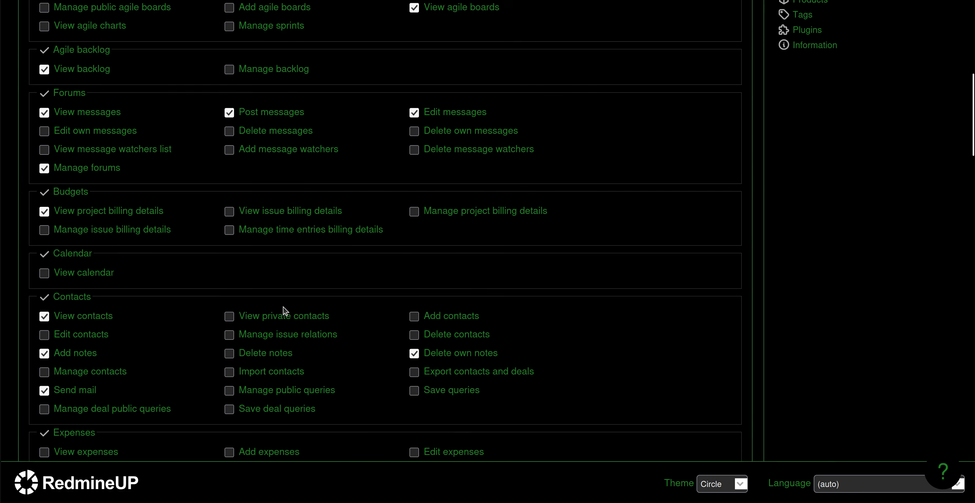
pyautogui.scroll(-7, 243, 327)
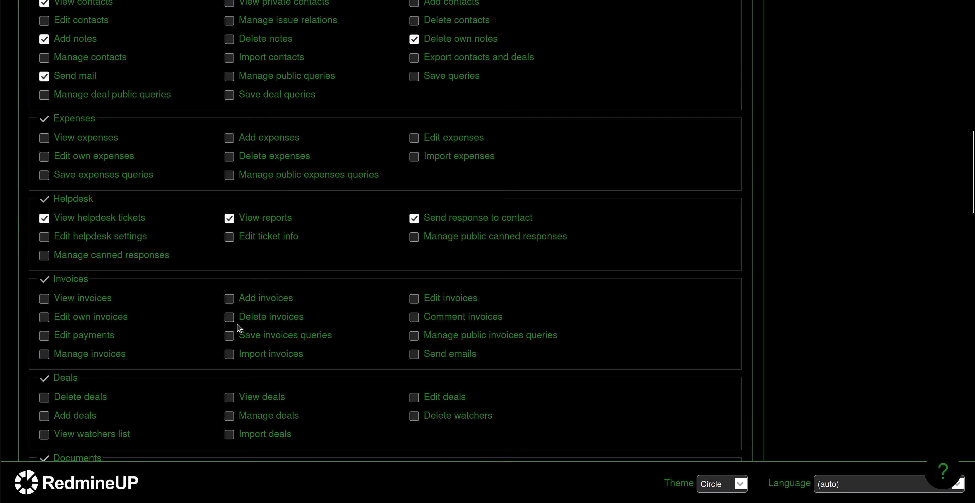
pyautogui.scroll(-5, 239, 327)
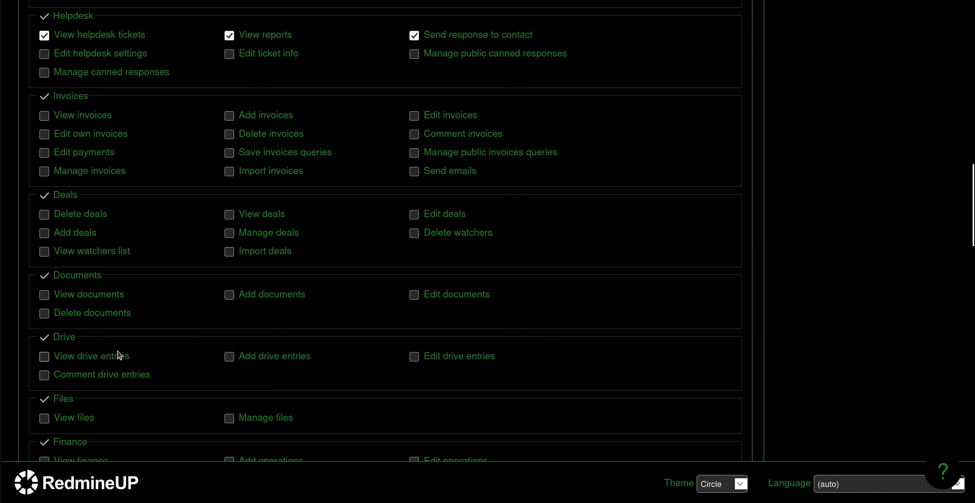
pyautogui.scroll(8, 120, 356)
pyautogui.scroll(11, 119, 355)
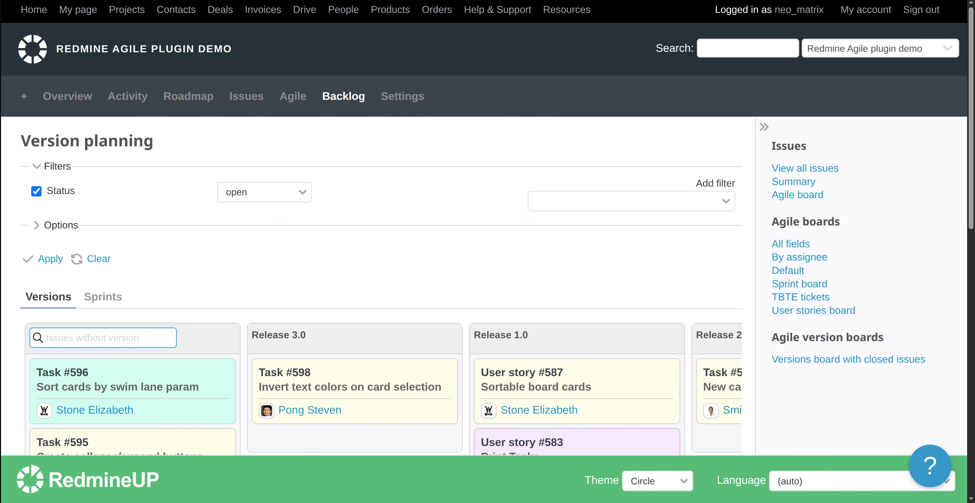
pyautogui.hotkey('ctrl', 't')
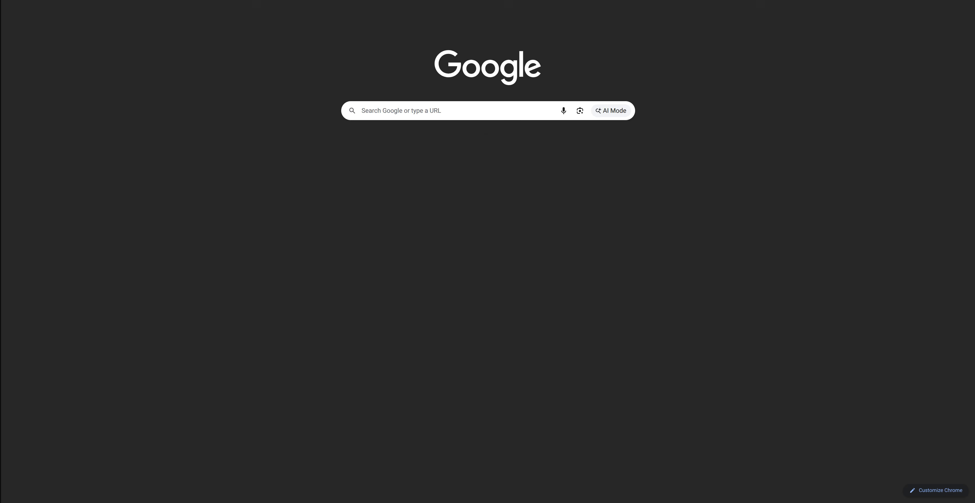
# Go to the redmineup site and open the Agile plugin page in the Help & Support Center
pyautogui.write('red')
pyautogui.press('Return')
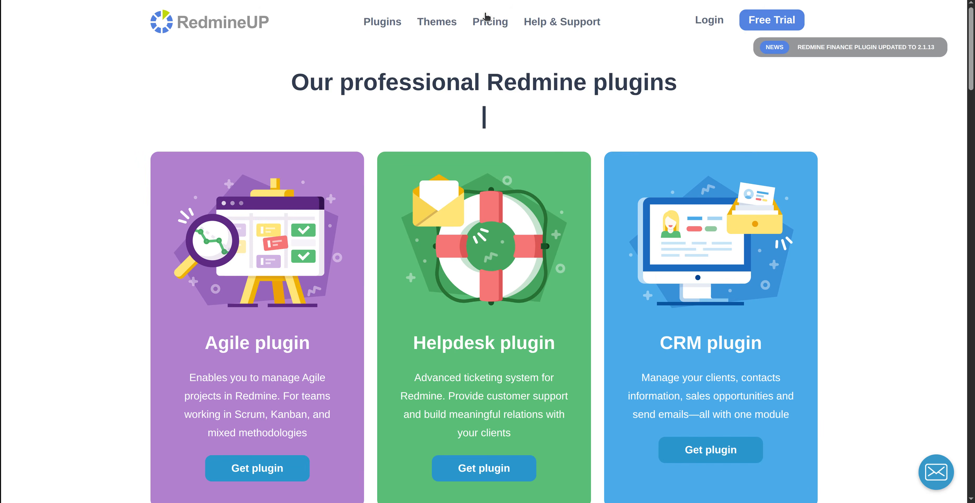
pyautogui.click(563, 22)
pyautogui.scroll(-8, 270, 334)
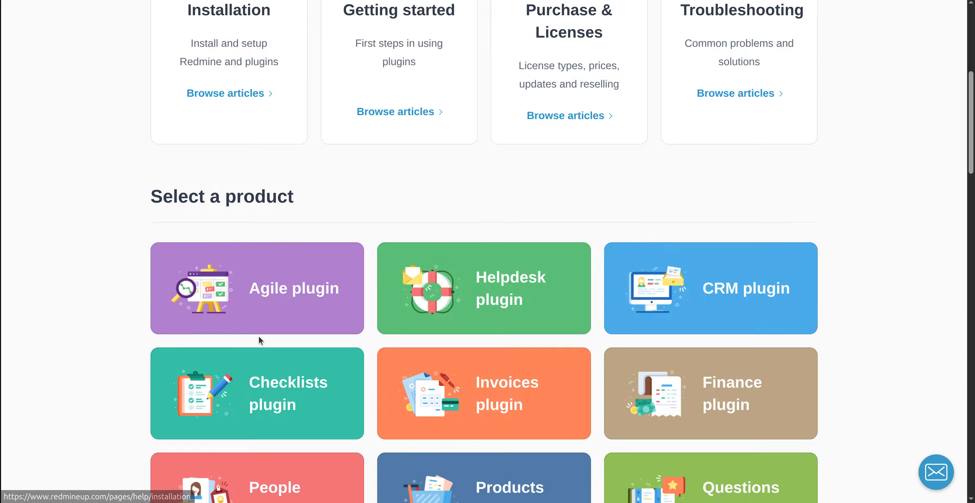
pyautogui.click(282, 279)
pyautogui.scroll(-5, 338, 220)
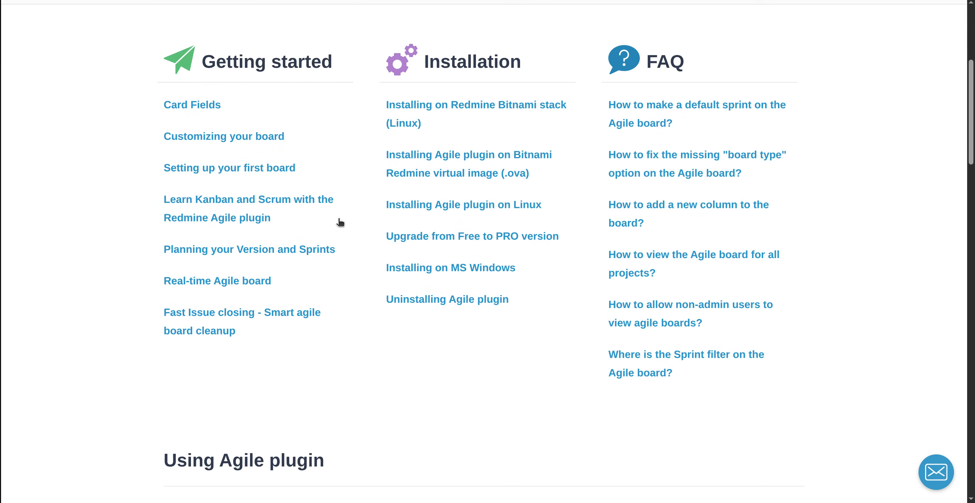
pyautogui.scroll(-4, 339, 226)
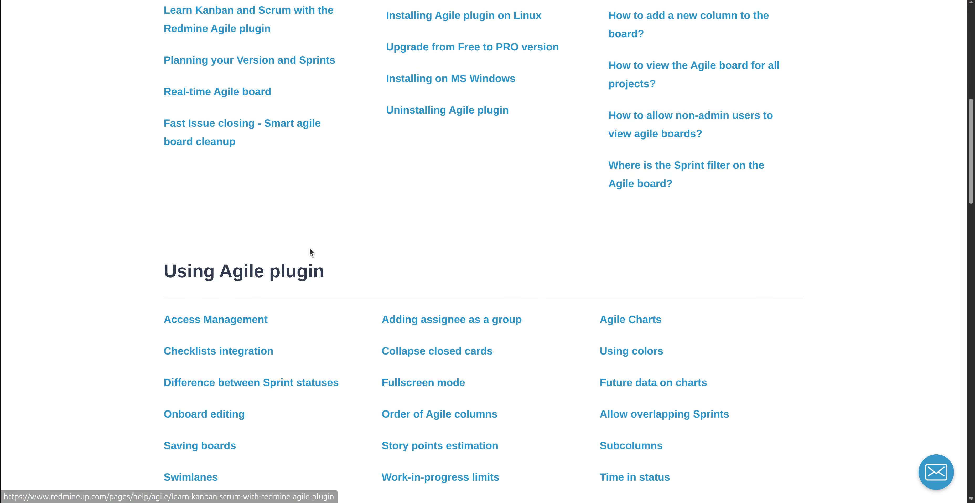
# Read the Access Management article on View backlog and Manage backlog permissions, down to its video
pyautogui.click(179, 321)
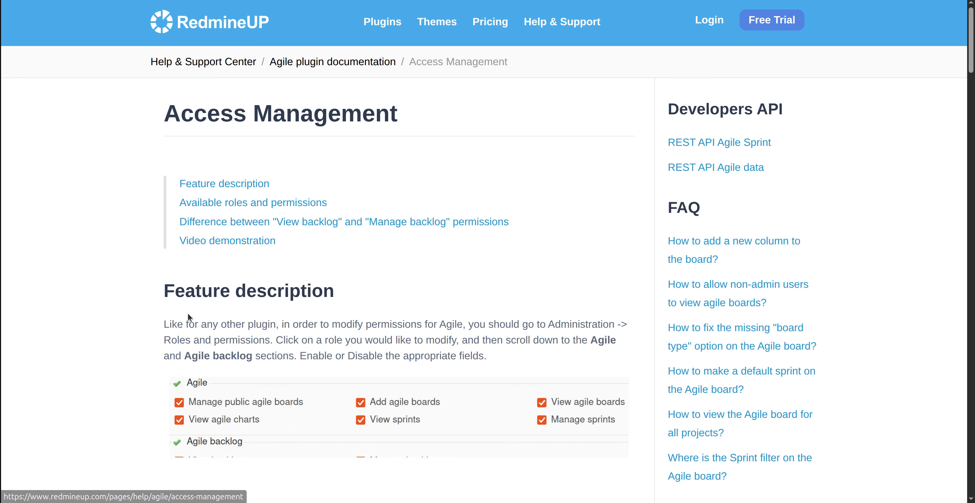
pyautogui.scroll(-3, 257, 312)
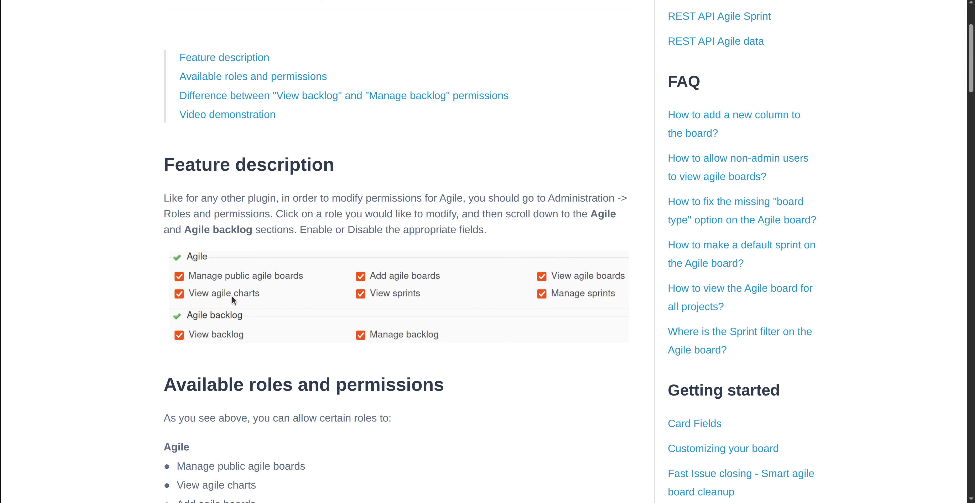
pyautogui.scroll(-2, 511, 255)
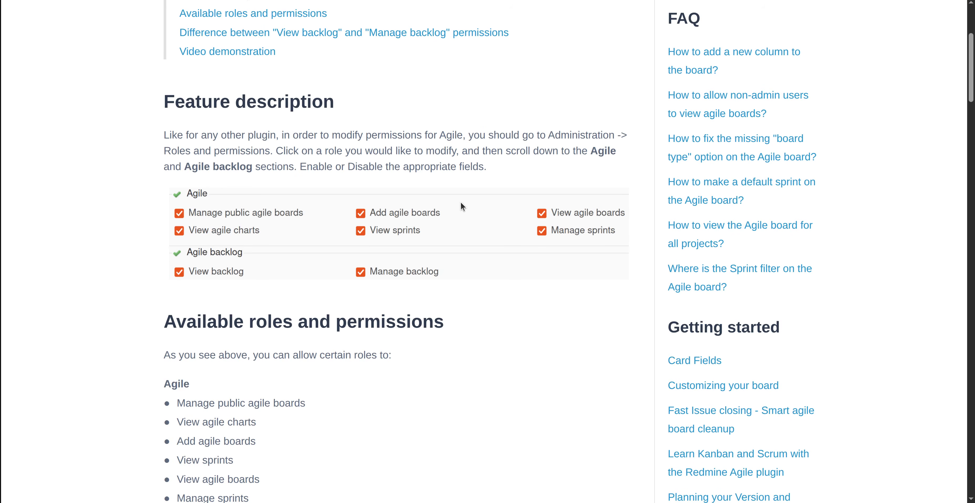
pyautogui.scroll(-10, 378, 326)
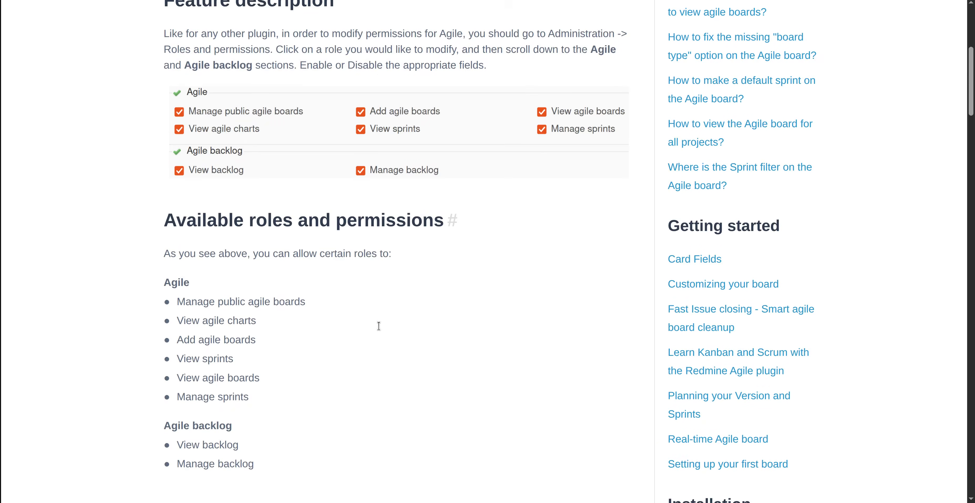
pyautogui.scroll(-20, 378, 327)
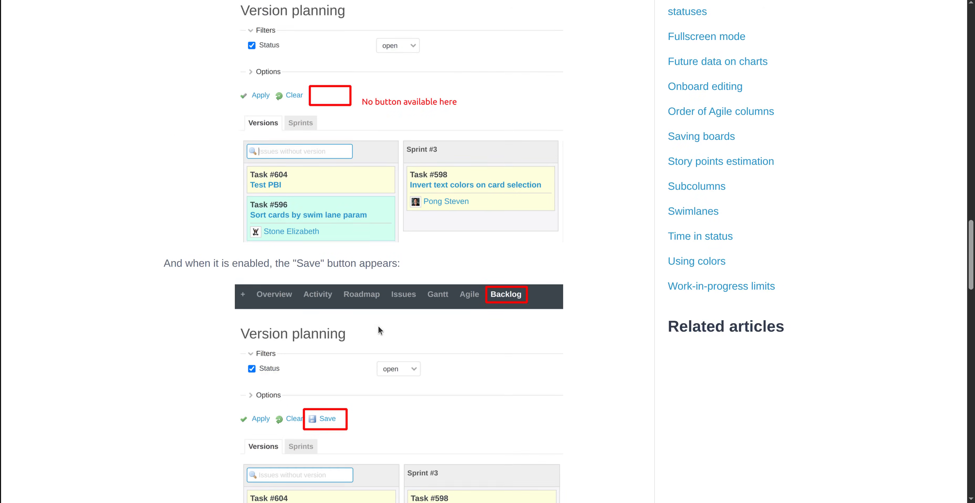
pyautogui.scroll(1, 378, 329)
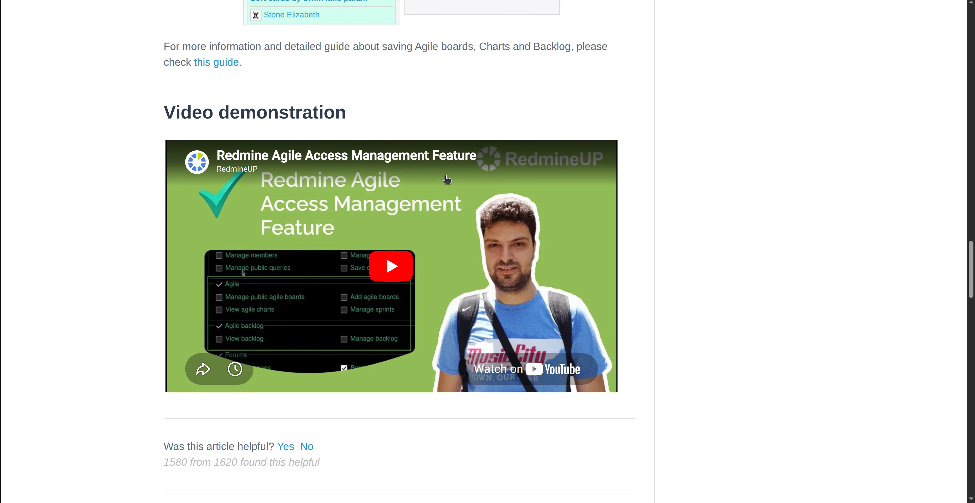
pyautogui.scroll(8, 489, 103)
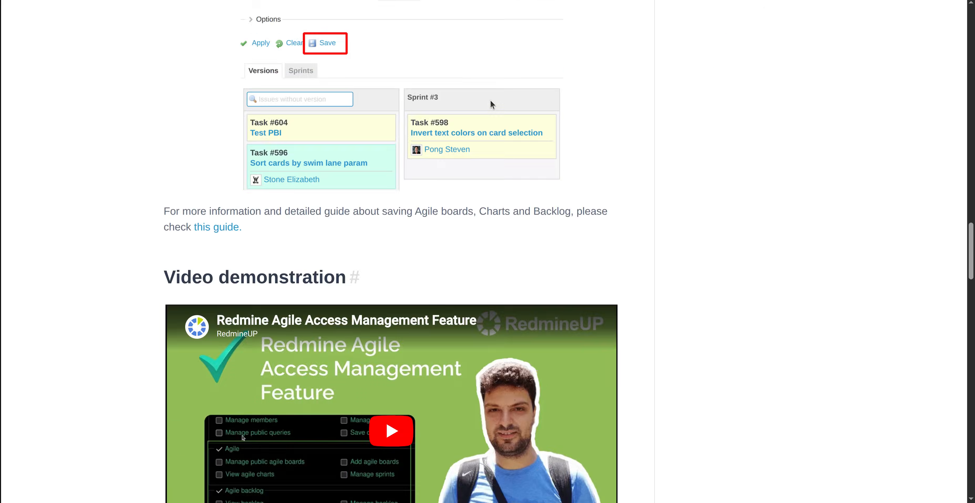